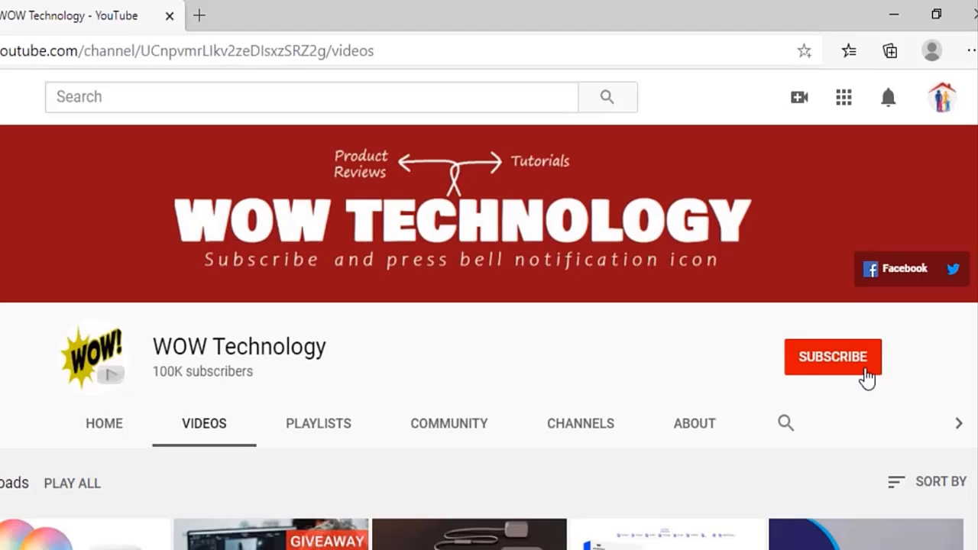
# Step: Subscribe to the WOW Technology channel and turn on its notifications
pyautogui.click(855, 280)
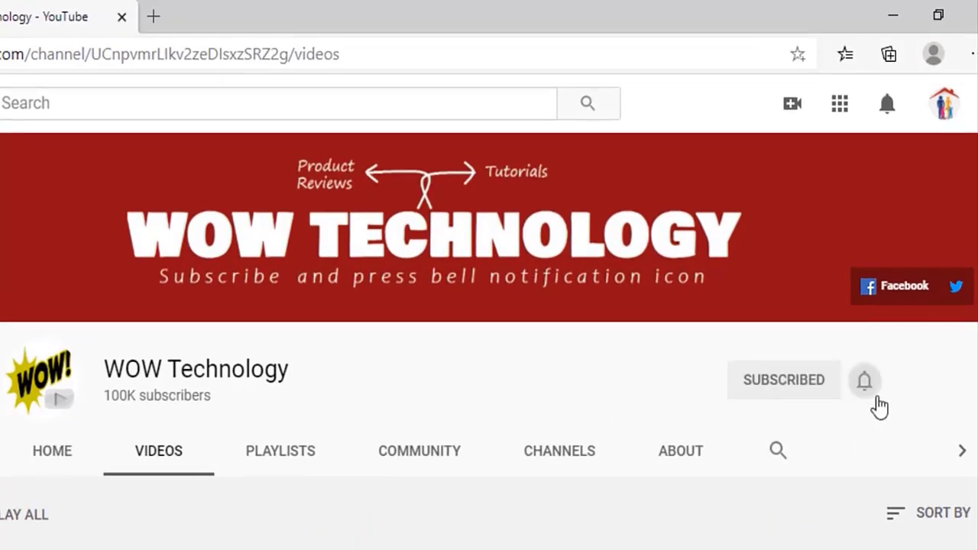
pyautogui.click(868, 387)
pyautogui.click(869, 437)
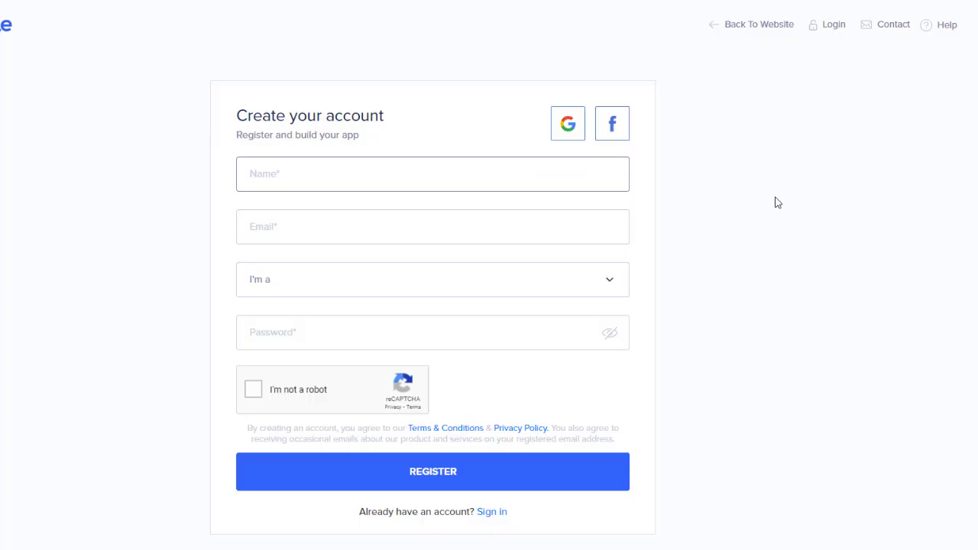
# Step: Register an account with a name, e-mail and password, choosing Website Owner as the user type and passing the robot check
pyautogui.write('John')
pyautogui.press('Tab')
pyautogui.click(609, 279)
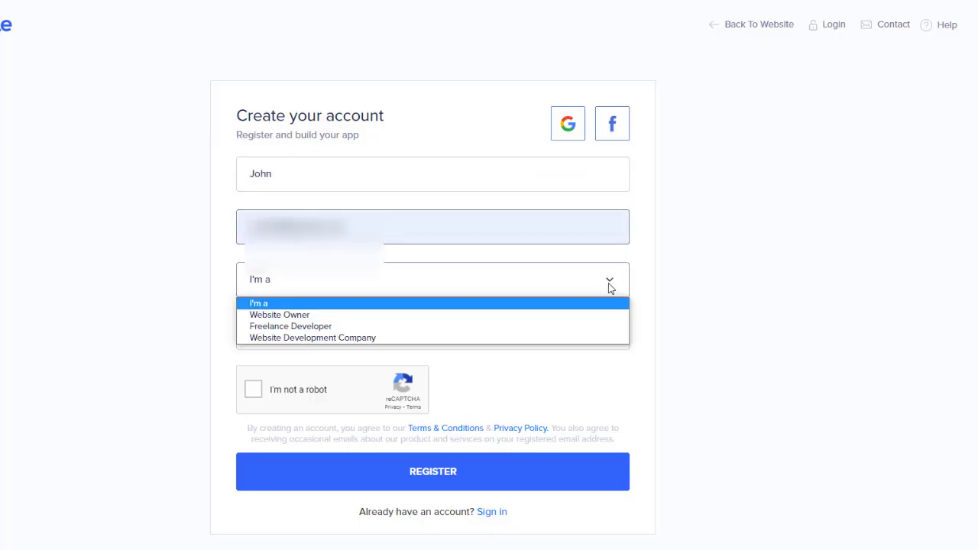
pyautogui.click(321, 312)
pyautogui.click(253, 390)
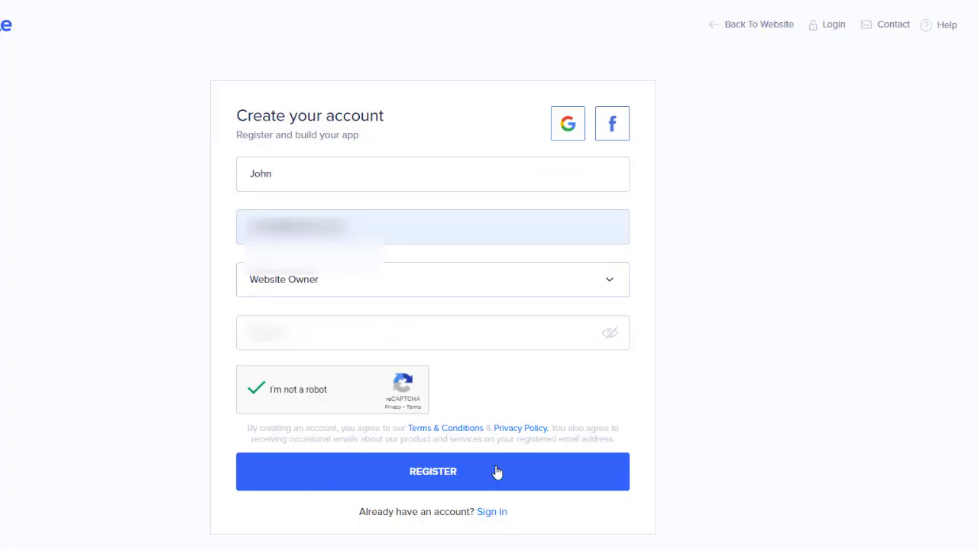
pyautogui.click(609, 334)
pyautogui.click(561, 408)
pyautogui.click(570, 479)
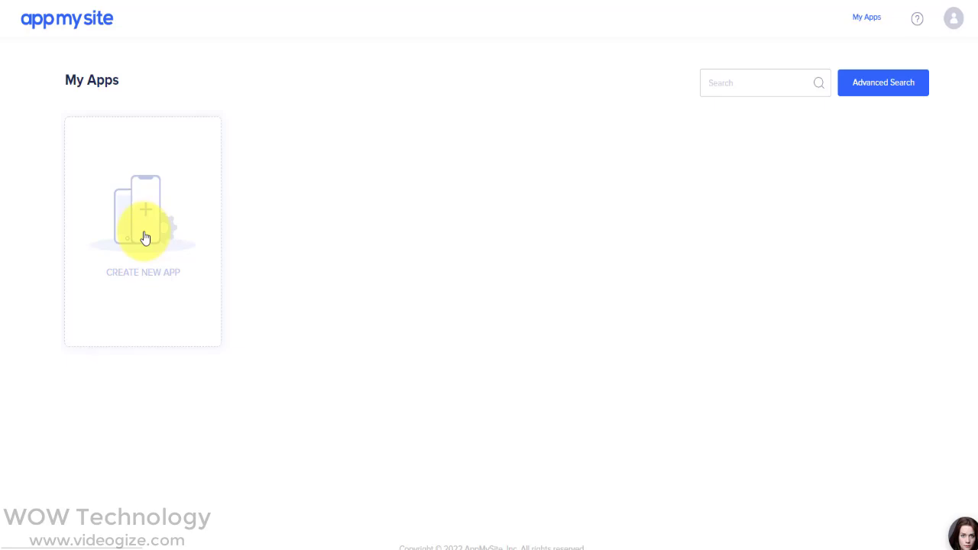
# Step: Create a new app for the website wowtechnology.videogize.com with Wordpress as the CMS platform
pyautogui.click(192, 221)
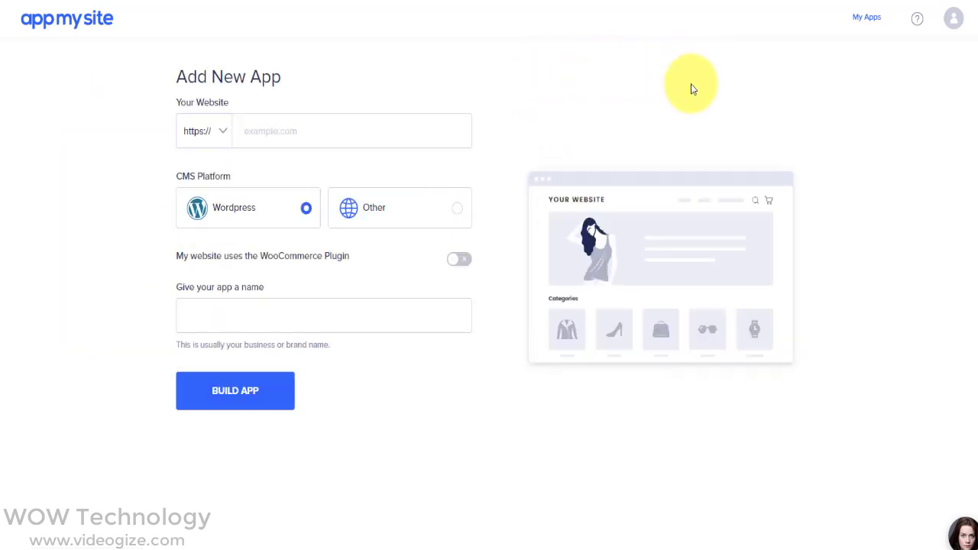
pyautogui.click(399, 134)
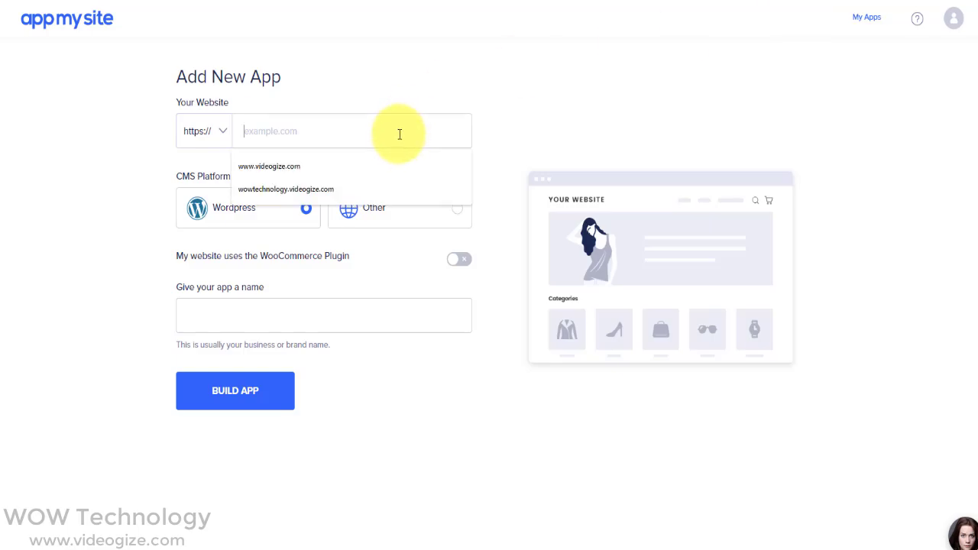
pyautogui.click(399, 188)
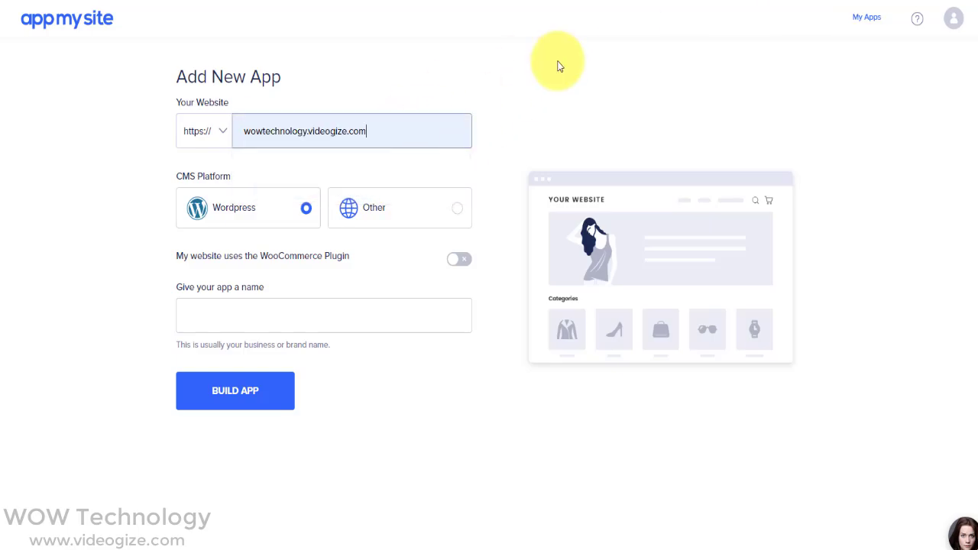
pyautogui.click(456, 217)
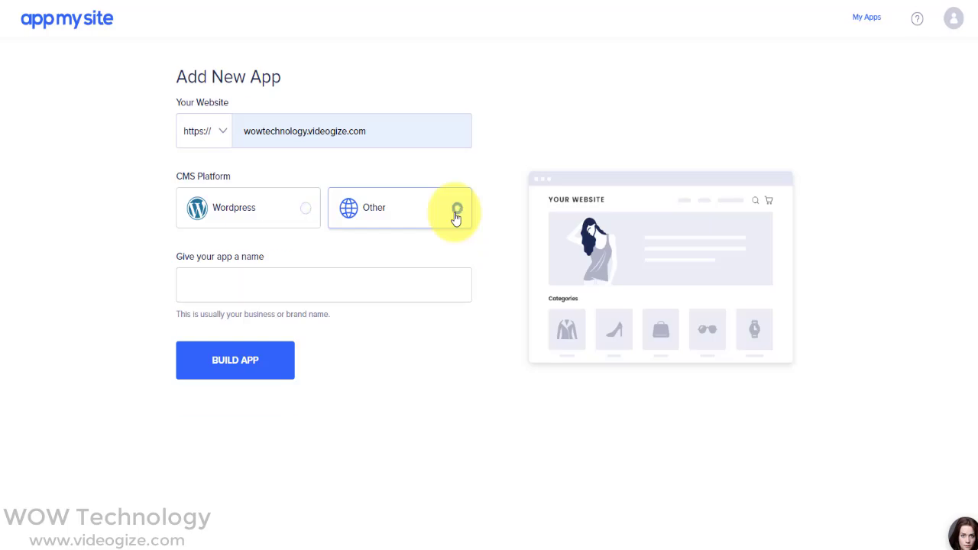
pyautogui.click(308, 218)
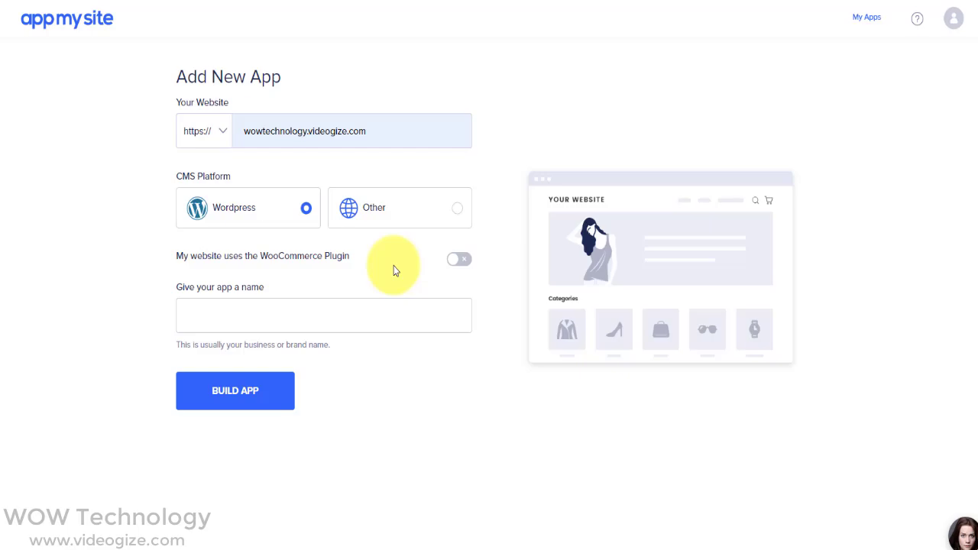
# Step: Name the app WOW Technology and build it, going on to its app icon settings
pyautogui.click(323, 312)
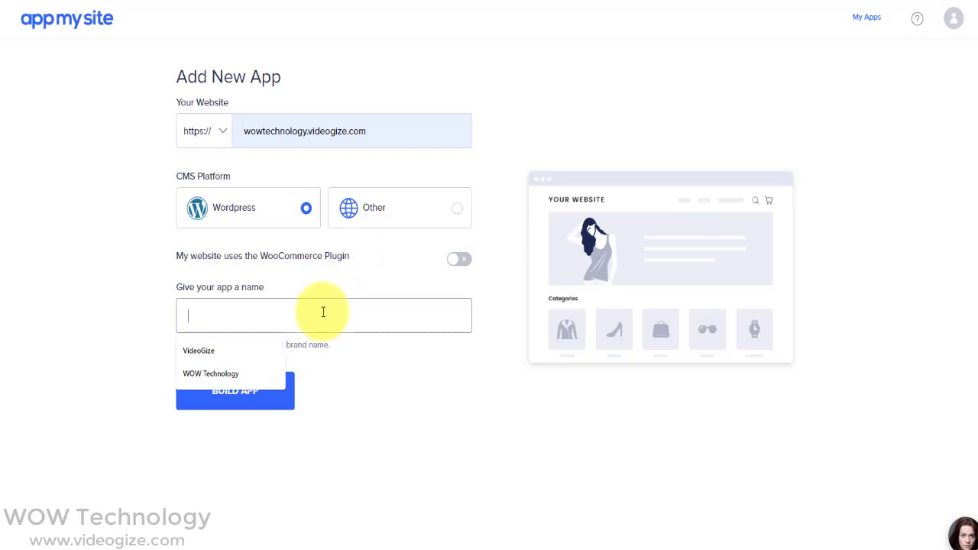
pyautogui.click(271, 372)
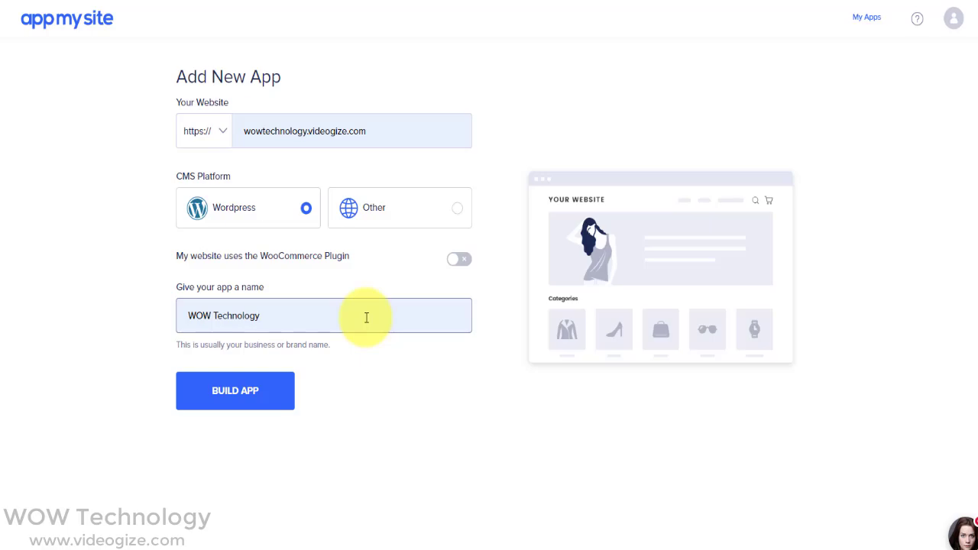
pyautogui.click(113, 330)
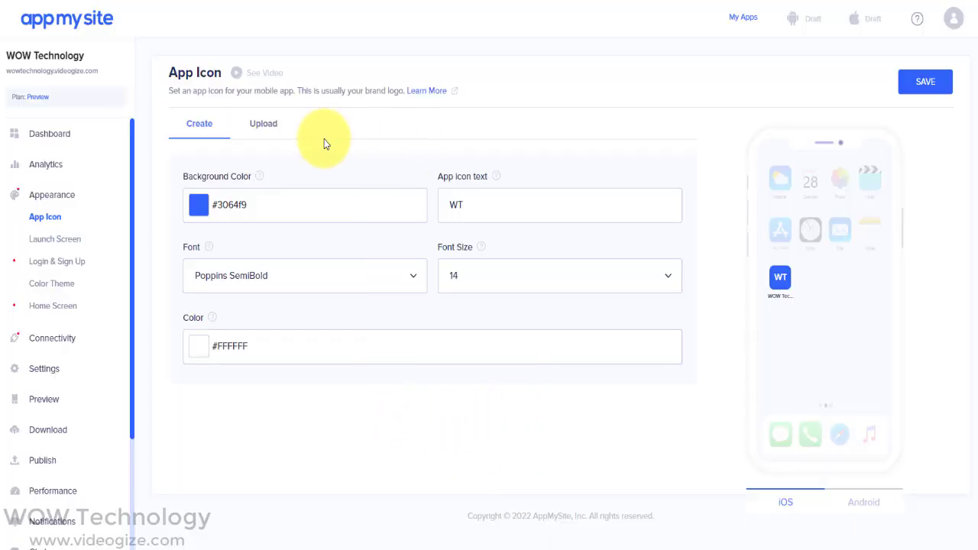
# Step: Try out several background colors for the text-based app icon, ending on red #d0021b
pyautogui.click(277, 126)
pyautogui.click(217, 125)
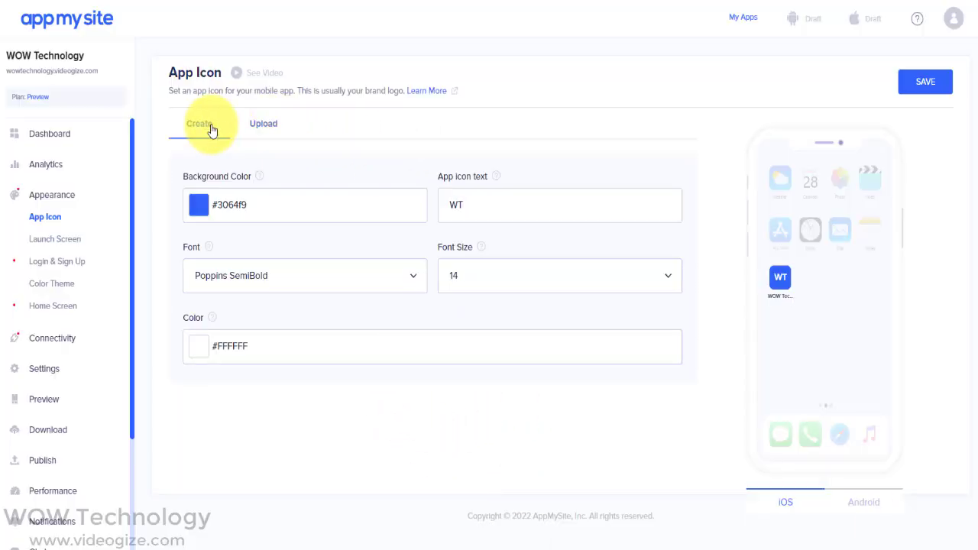
pyautogui.click(290, 208)
pyautogui.moveTo(266, 305); pyautogui.dragTo(261, 279)
pyautogui.click(218, 340)
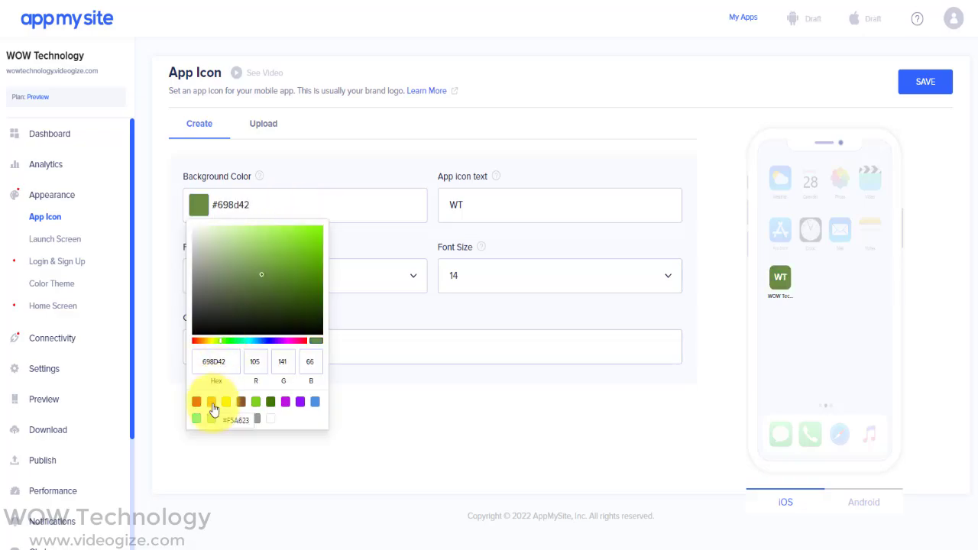
pyautogui.click(196, 402)
pyautogui.click(255, 403)
pyautogui.click(269, 403)
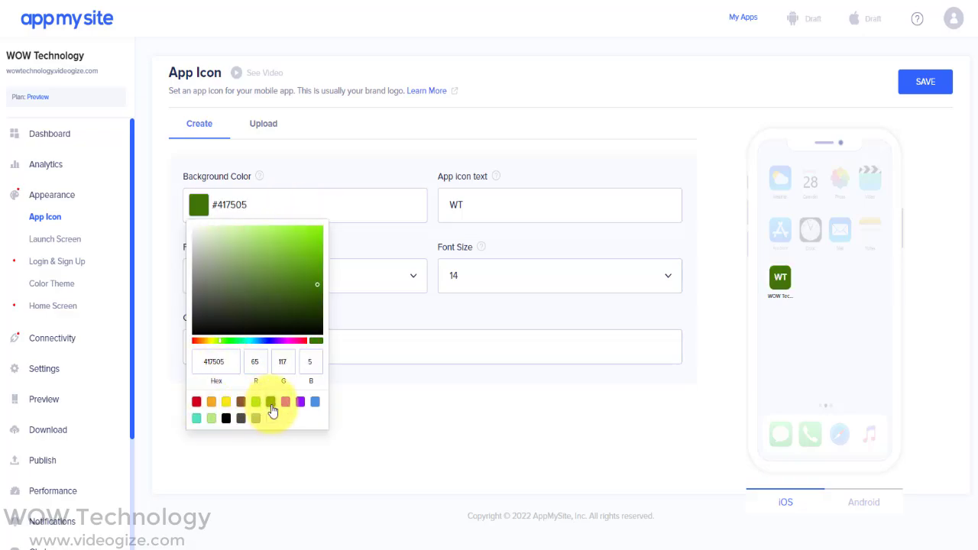
pyautogui.click(300, 403)
pyautogui.click(314, 403)
pyautogui.click(240, 418)
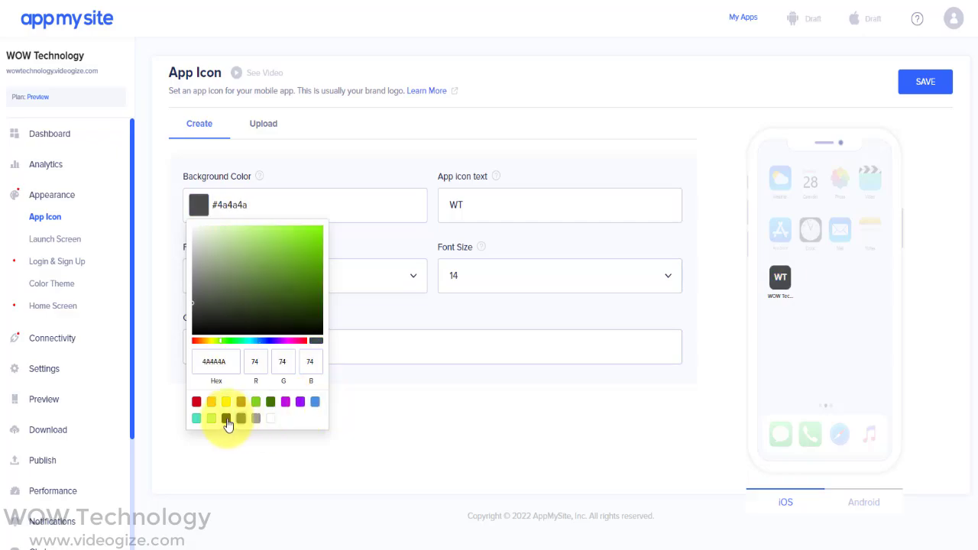
pyautogui.click(211, 418)
pyautogui.click(196, 405)
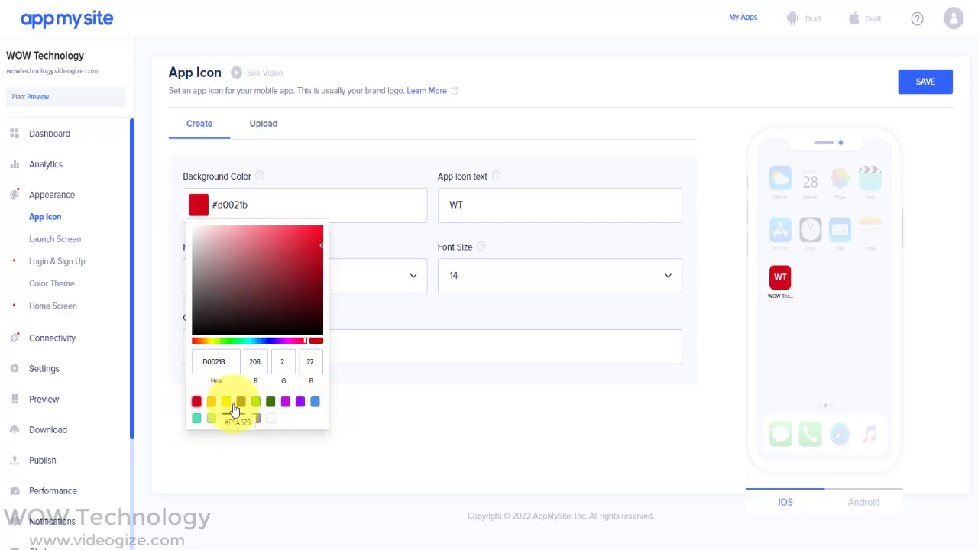
# Step: Upload the WOW! logo image as the app icon instead of the generated text icon
pyautogui.click(269, 125)
pyautogui.click(447, 288)
pyautogui.click(323, 331)
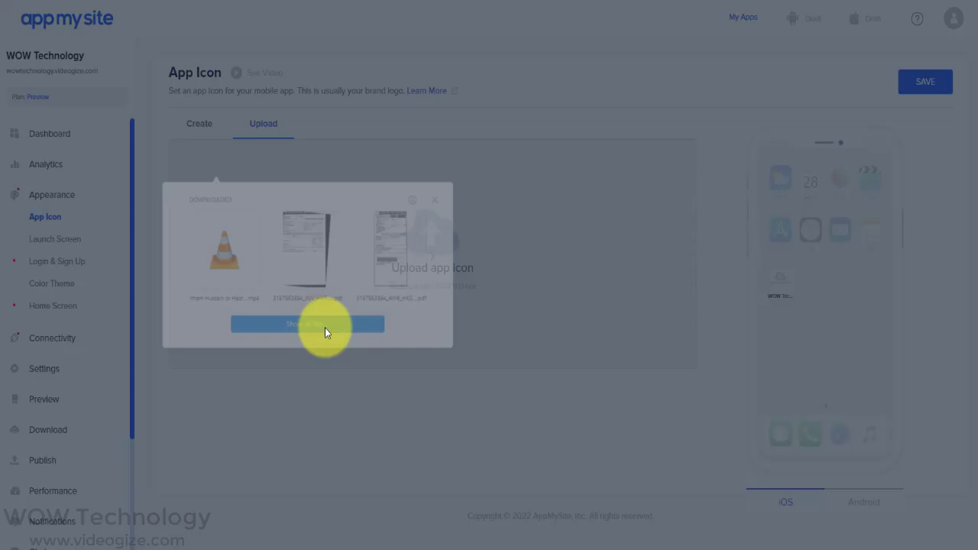
pyautogui.click(609, 449)
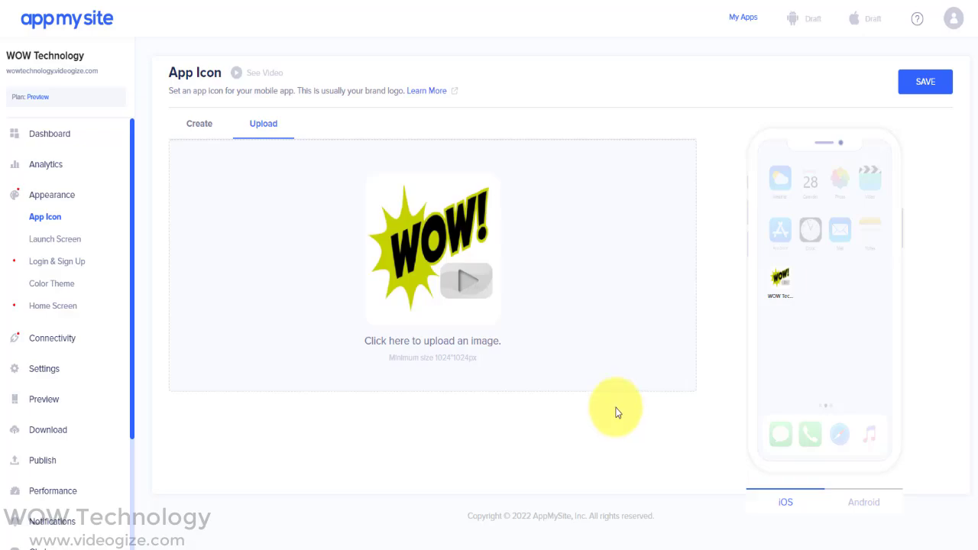
# Step: Preview the app icon on both Android and iOS, and save the icon settings
pyautogui.click(871, 493)
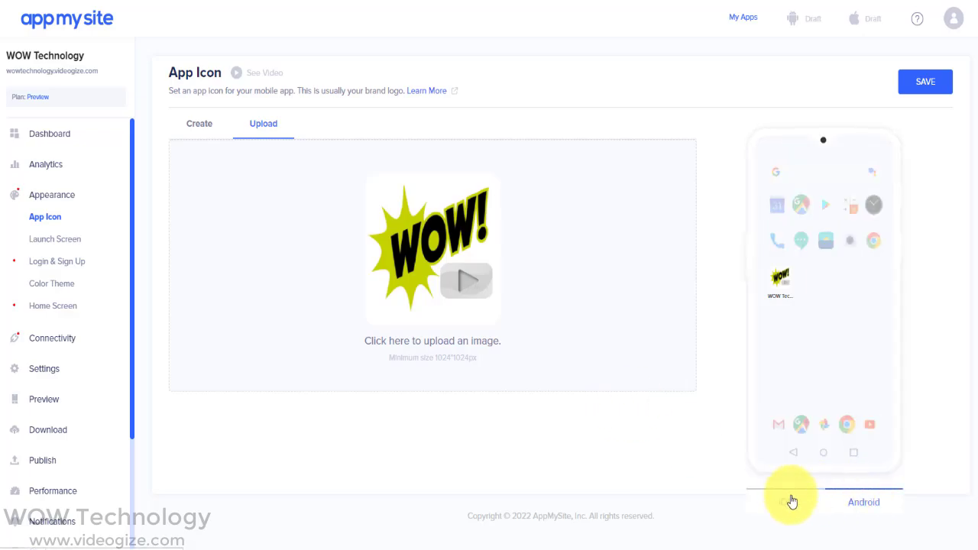
pyautogui.click(787, 501)
pyautogui.click(860, 502)
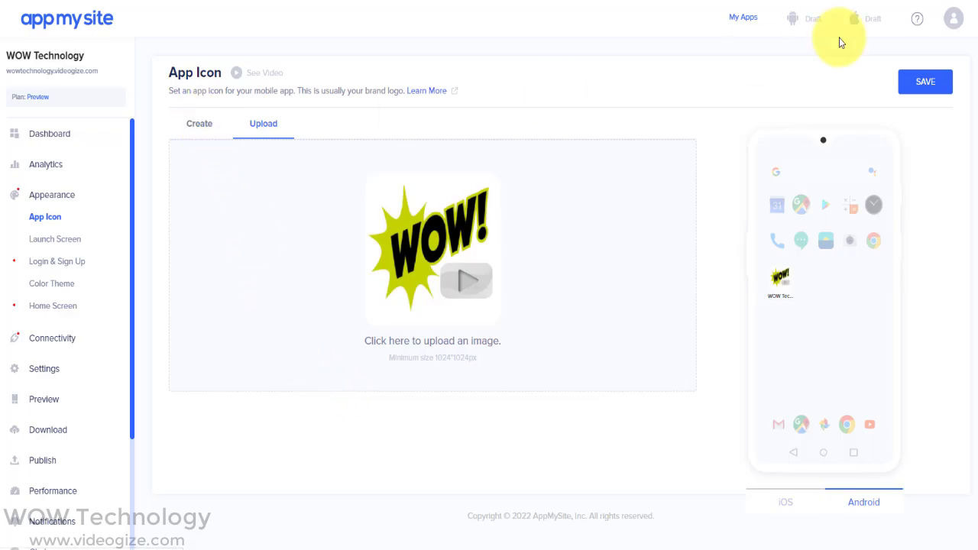
pyautogui.click(933, 84)
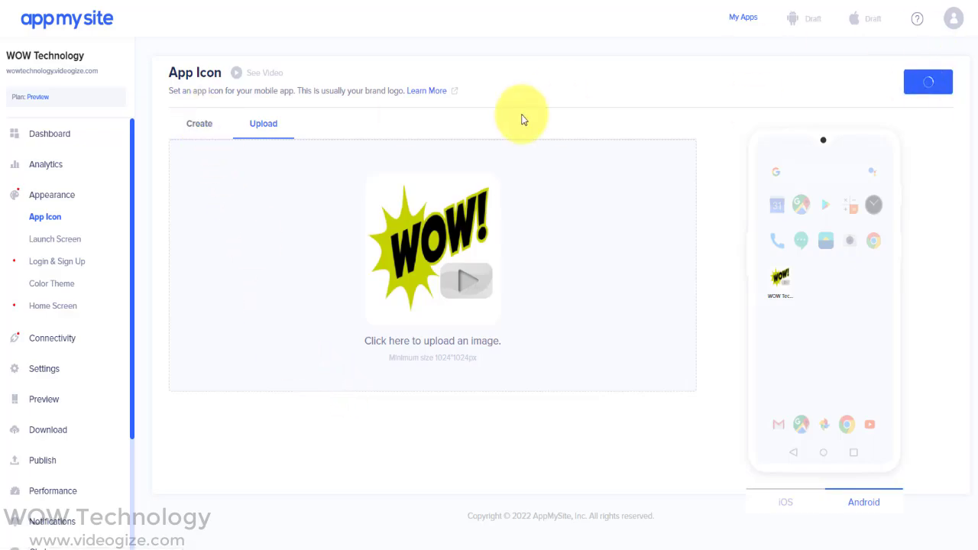
# Step: Open the image library for the launch screen's background and search it for "technology"
pyautogui.click(69, 240)
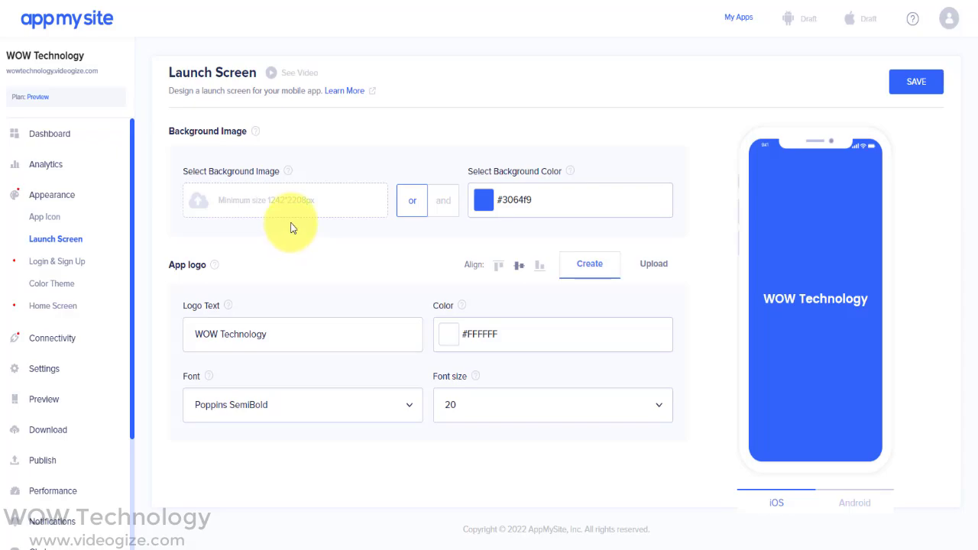
pyautogui.click(298, 204)
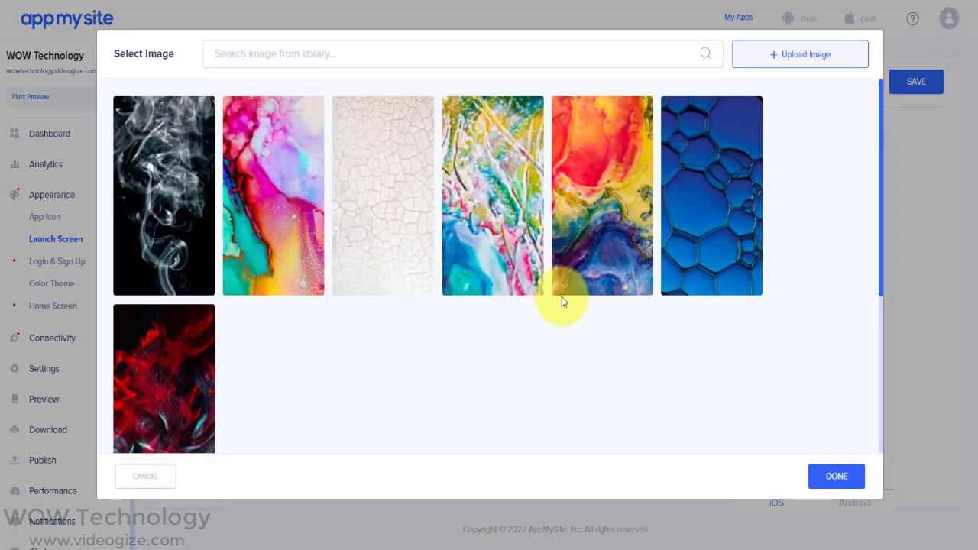
pyautogui.scroll(-2, 486, 340)
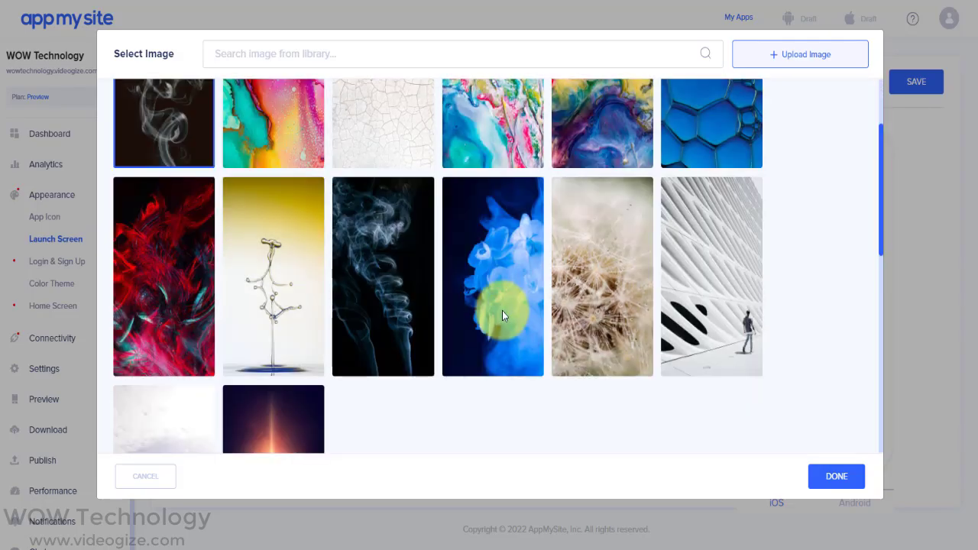
pyautogui.scroll(-1, 502, 313)
pyautogui.scroll(-4, 502, 316)
pyautogui.click(377, 53)
pyautogui.write('techn')
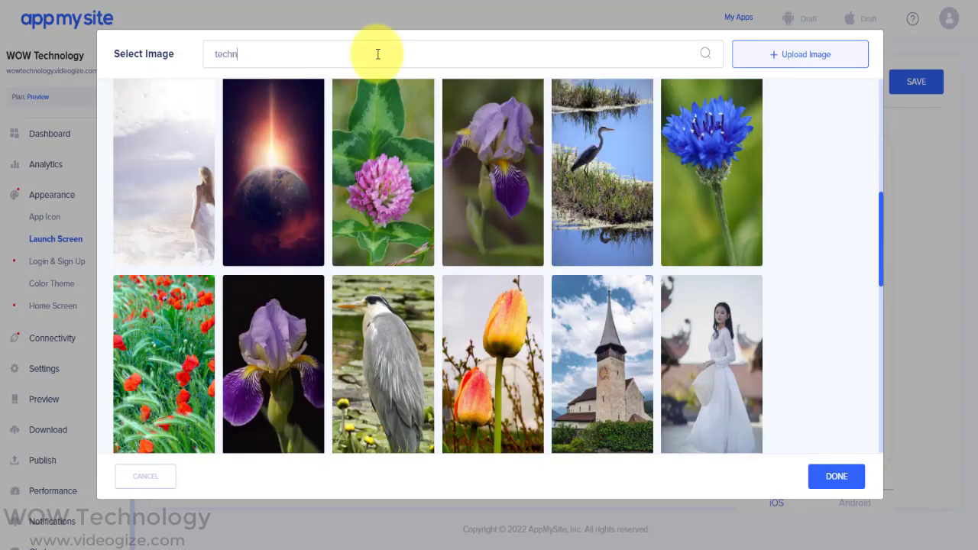
pyautogui.write('ology')
pyautogui.click(705, 54)
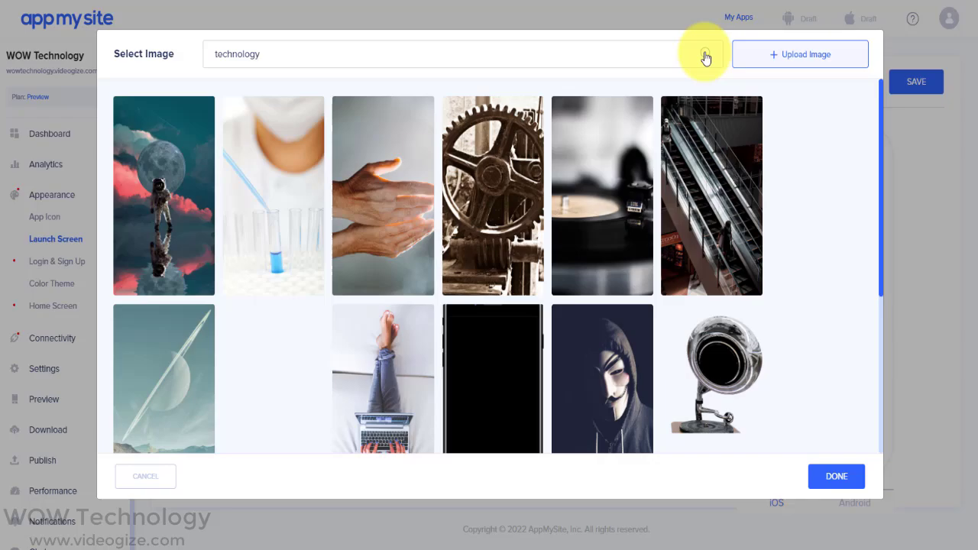
# Step: Choose the dark blue image of a silhouetted figure beneath a futuristic structure as the launch screen background
pyautogui.scroll(-3, 440, 184)
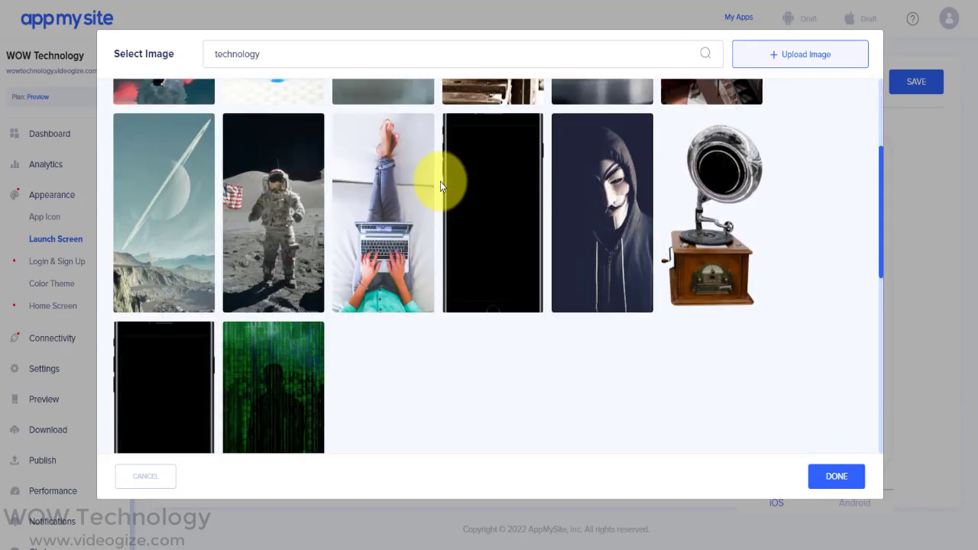
pyautogui.scroll(3, 440, 181)
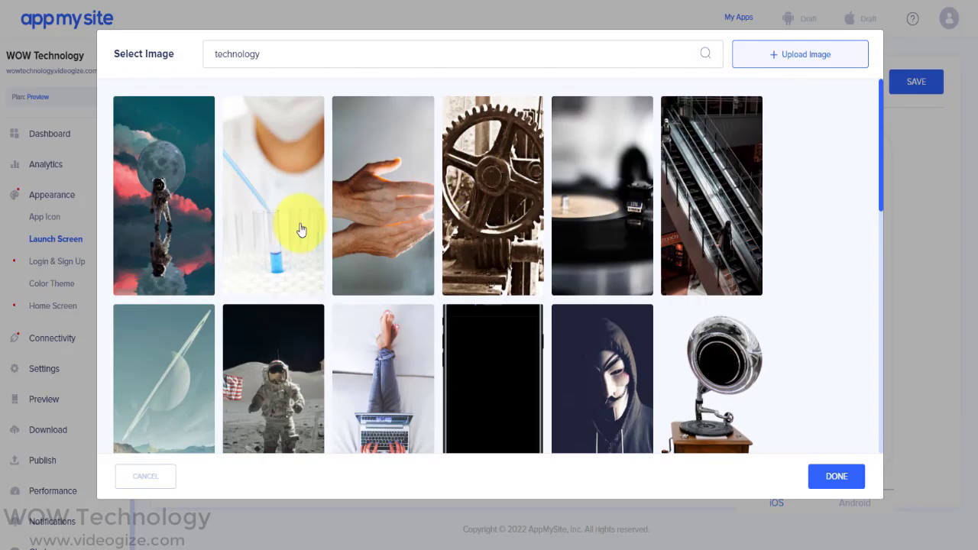
pyautogui.scroll(-7, 299, 225)
pyautogui.scroll(-5, 300, 229)
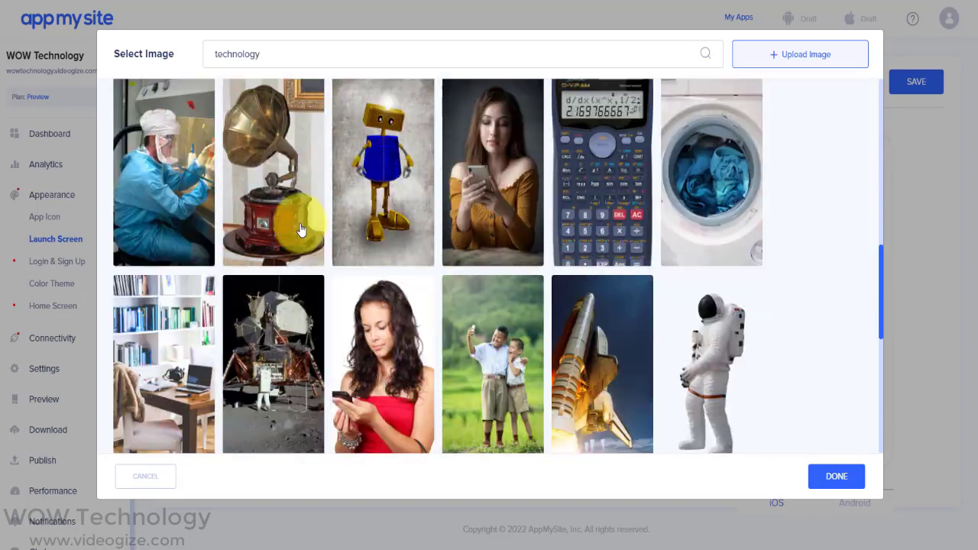
pyautogui.scroll(-6, 300, 229)
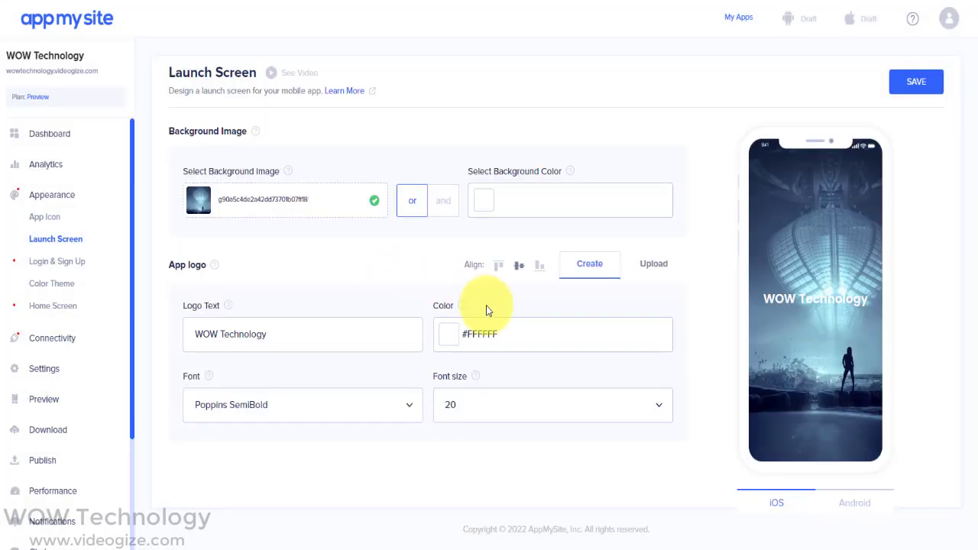
# Step: Try the vertical alignments of the launch screen's app logo and settle on top alignment
pyautogui.click(519, 267)
pyautogui.click(539, 268)
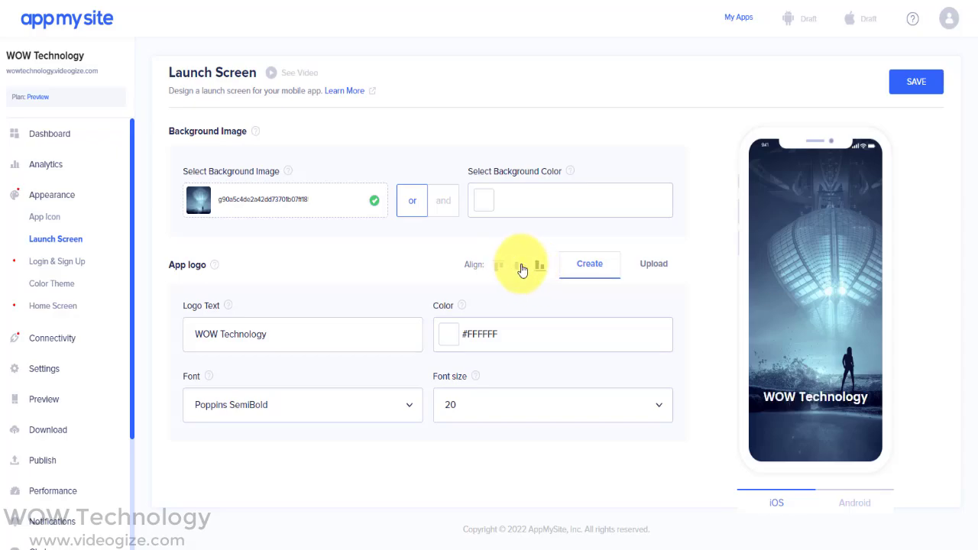
pyautogui.click(497, 267)
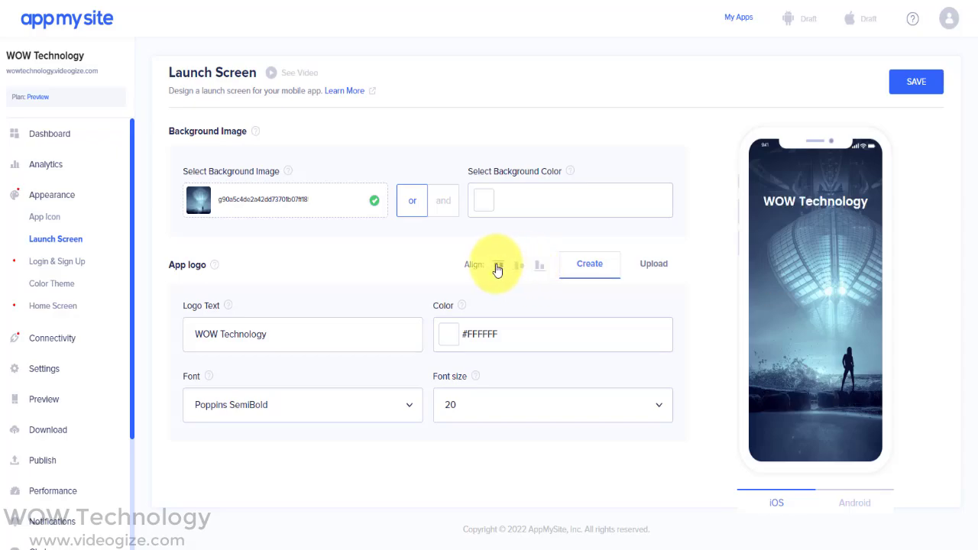
# Step: Re-enter the launch screen's logo text as "WOW Technology"
pyautogui.click(294, 340)
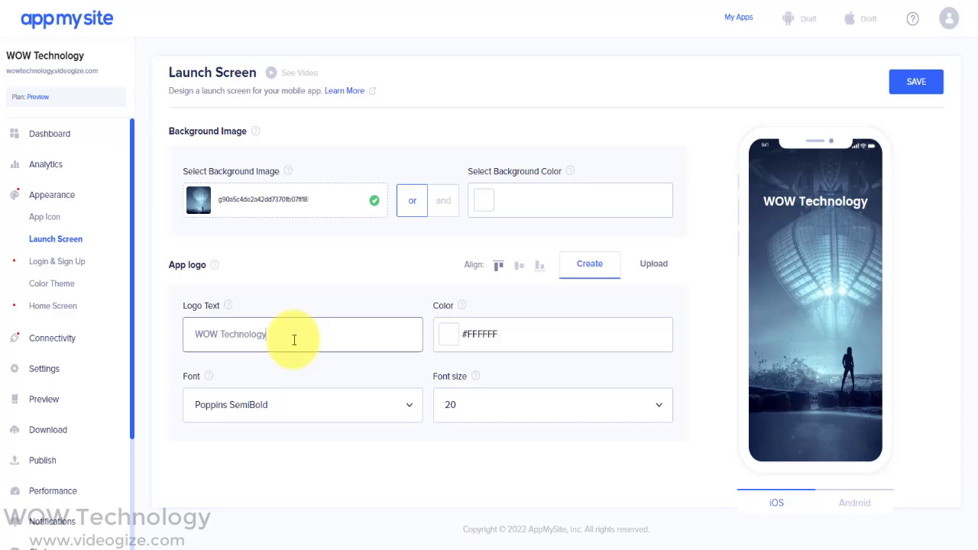
pyautogui.hotkey('ctrl', 'a')
pyautogui.press('BackSpace')
pyautogui.write('Te')
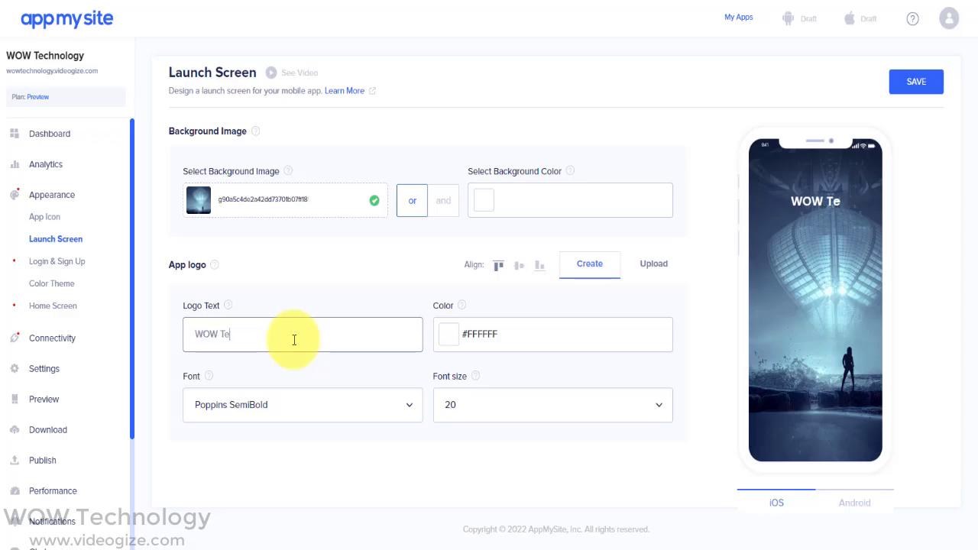
pyautogui.write('chnology')
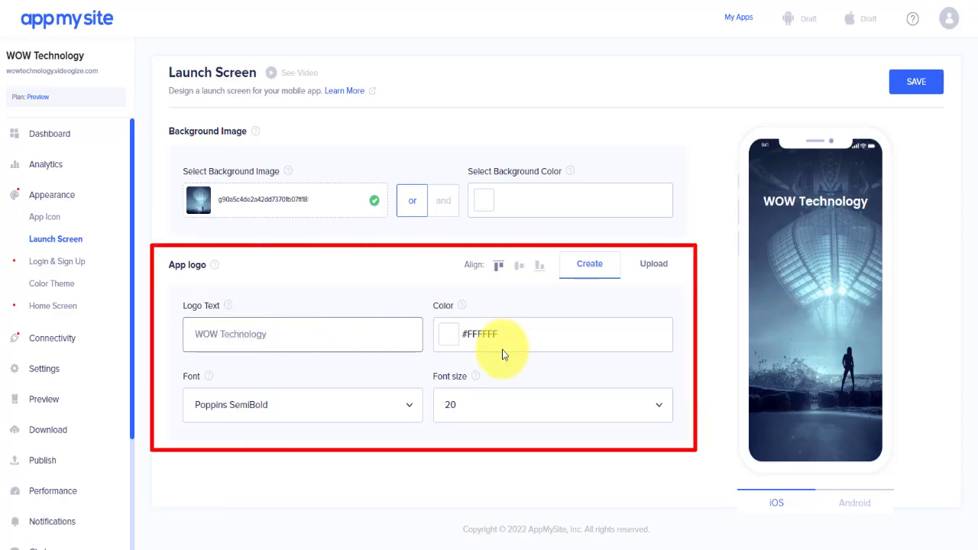
# Step: Look over the color, font and font size options for the launch screen's logo text
pyautogui.click(511, 353)
pyautogui.click(402, 411)
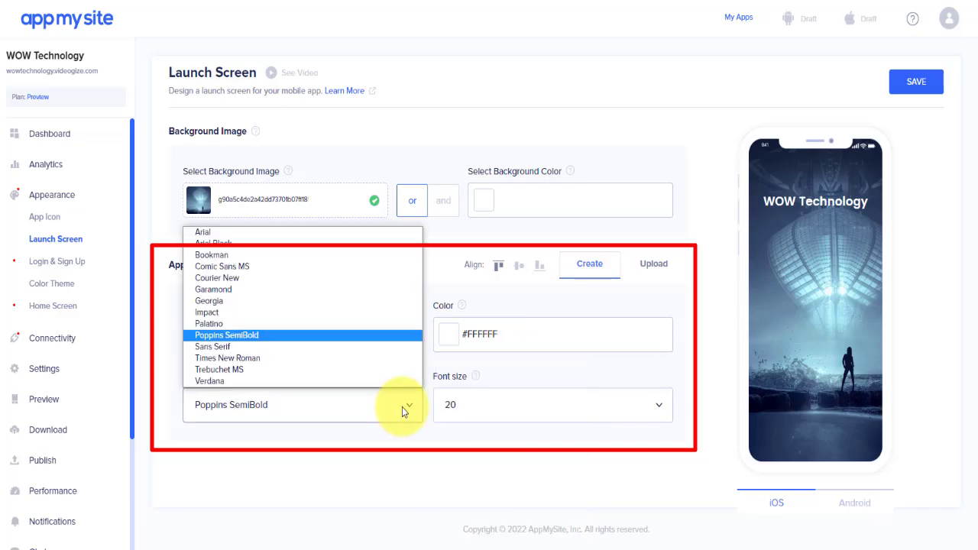
pyautogui.click(463, 416)
pyautogui.click(463, 416)
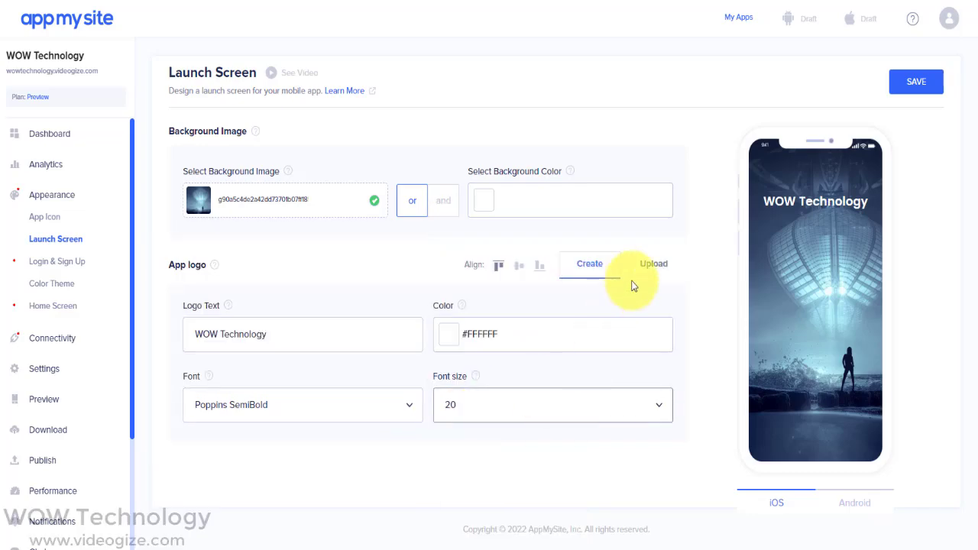
# Step: Upload the yellow starburst "WOW!" image from the computer as the launch screen's app logo
pyautogui.click(642, 269)
pyautogui.click(453, 394)
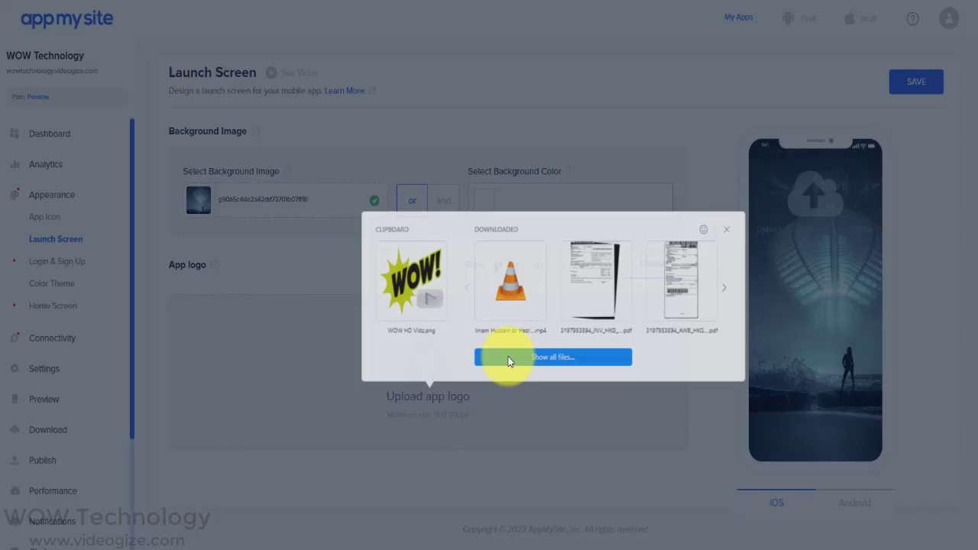
pyautogui.click(489, 356)
pyautogui.click(188, 68)
pyautogui.click(605, 451)
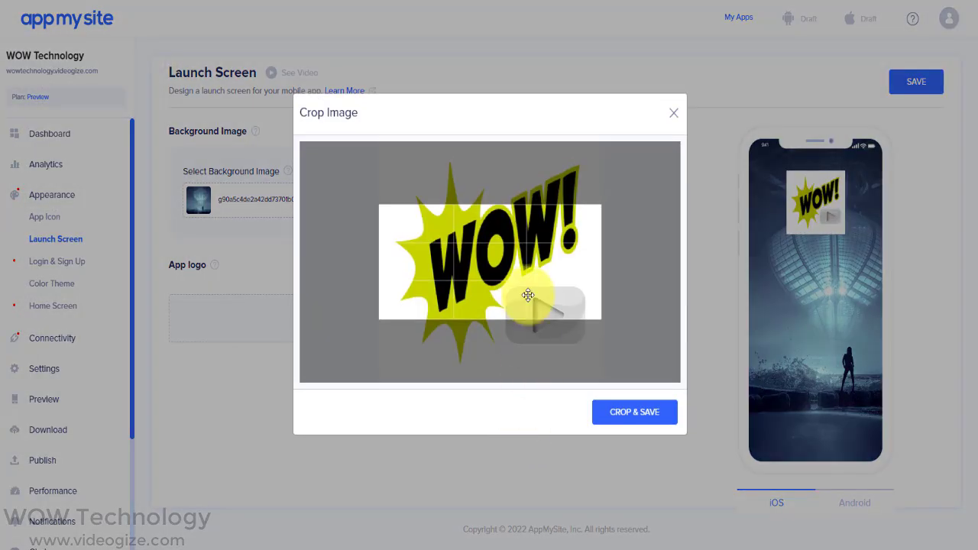
# Step: Shift the uploaded logo image downward within the crop frame and save the cropped logo
pyautogui.moveTo(530, 306)
pyautogui.mouseDown()
pyautogui.moveTo(527, 294)
pyautogui.moveTo(527, 324)
pyautogui.mouseUp()
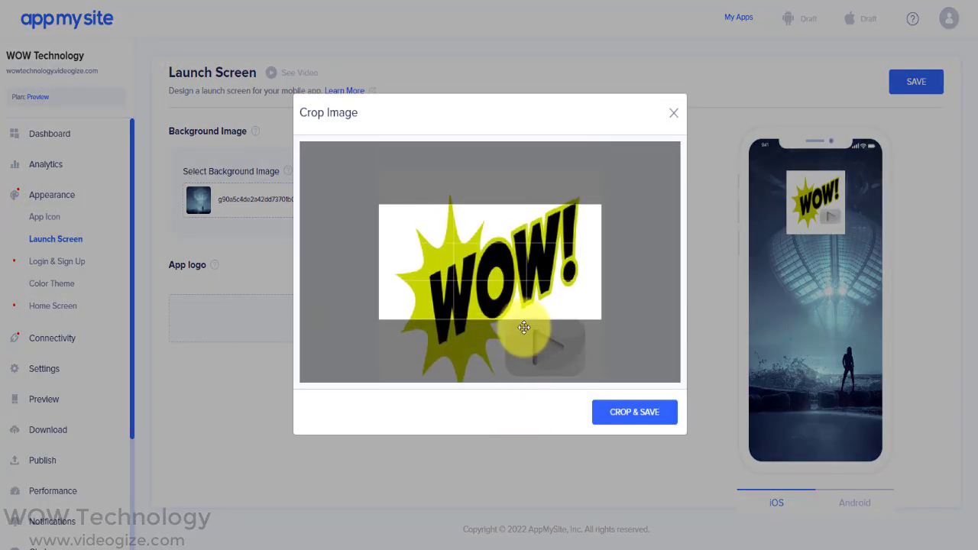
pyautogui.click(633, 420)
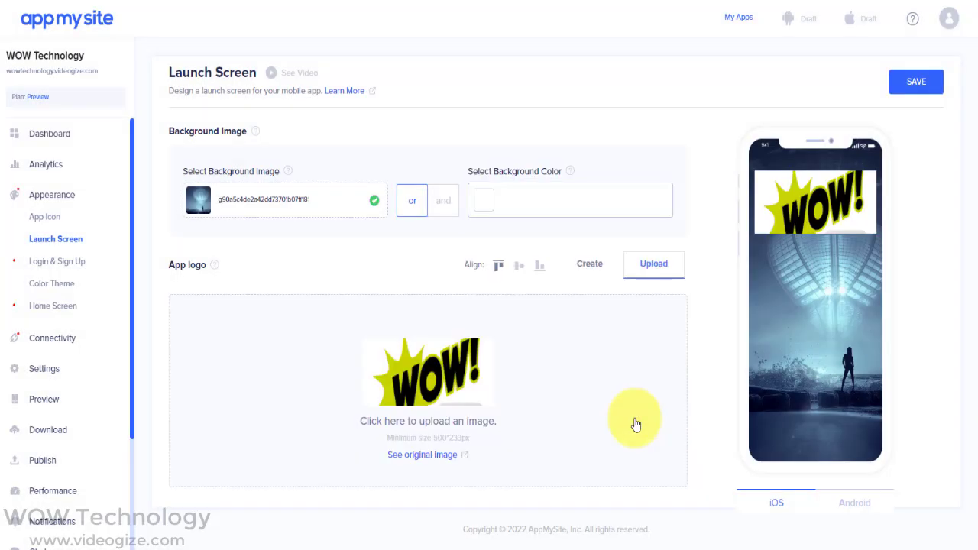
pyautogui.click(439, 455)
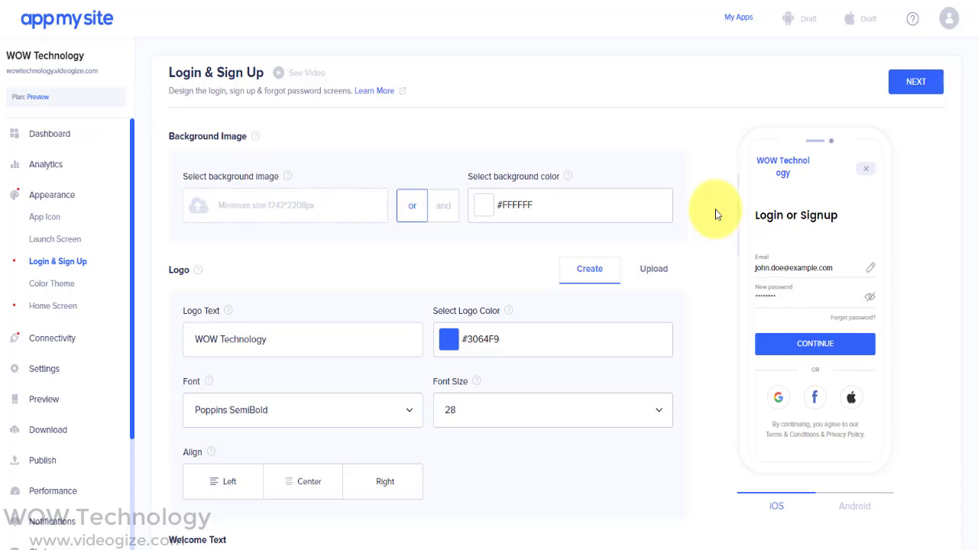
# Step: Open the image library for the Login & Sign Up background, browse the pictures, and search it for "technology"
pyautogui.click(322, 215)
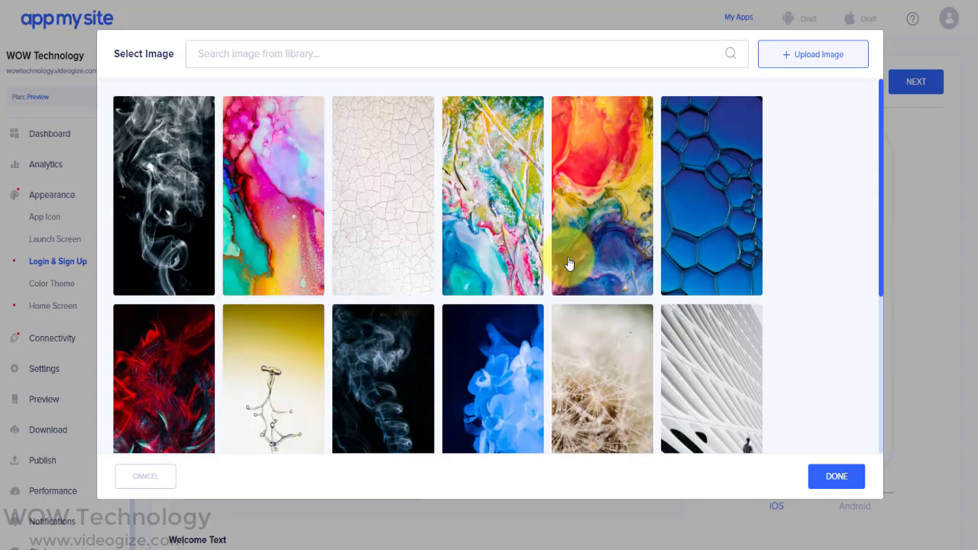
pyautogui.scroll(-4, 567, 264)
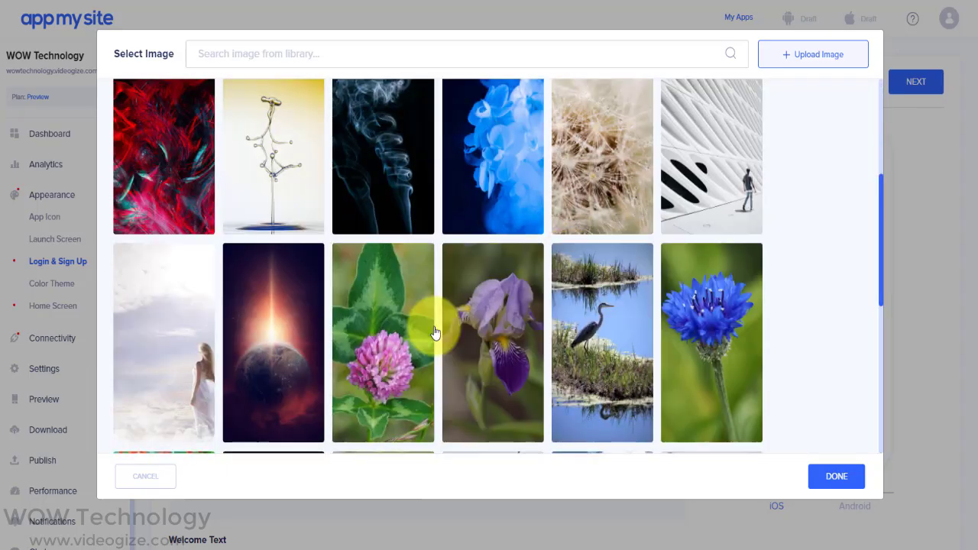
pyautogui.scroll(-3, 434, 332)
pyautogui.click(330, 59)
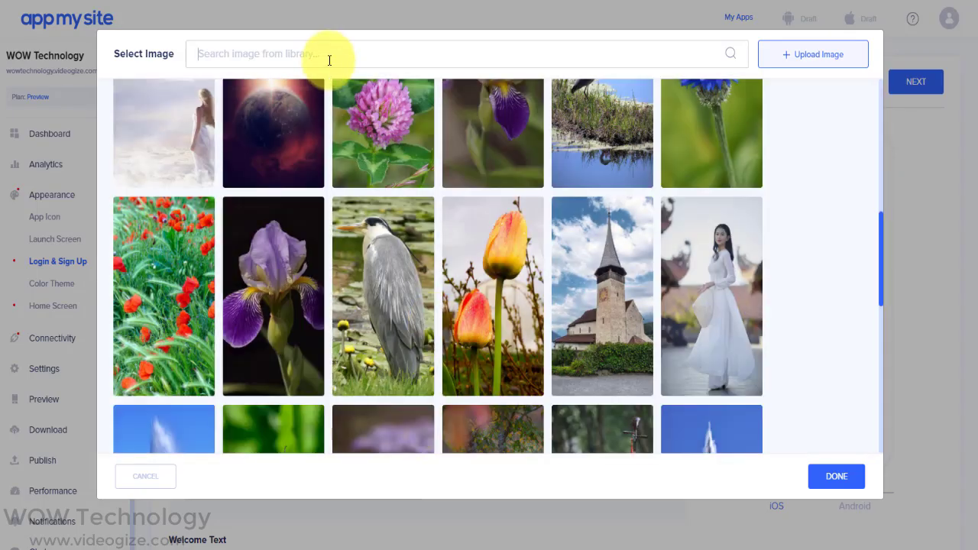
pyautogui.write('technology')
pyautogui.press('Return')
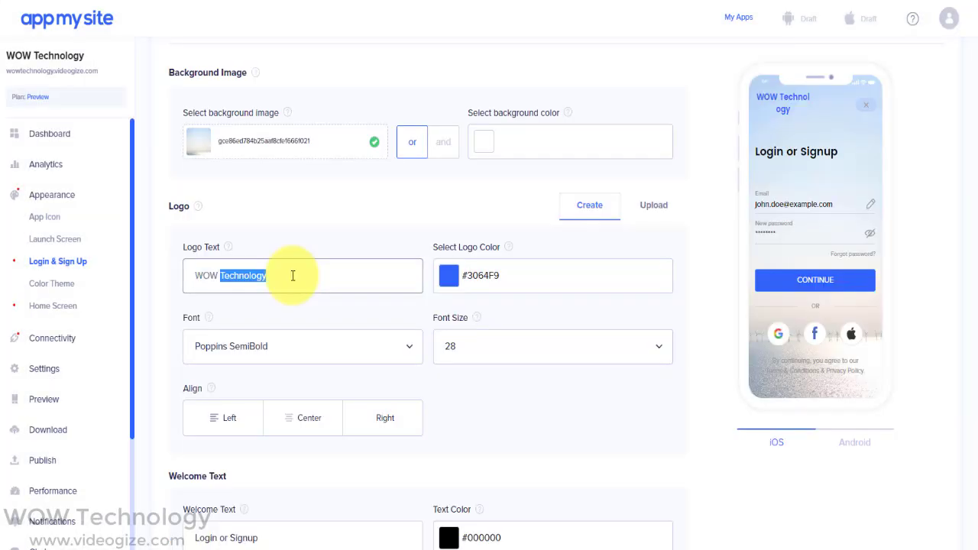
# Step: Retype the login logo text as "WOW Technology", try several preset logo colors, and settle on black #000000
pyautogui.press('BackSpace')
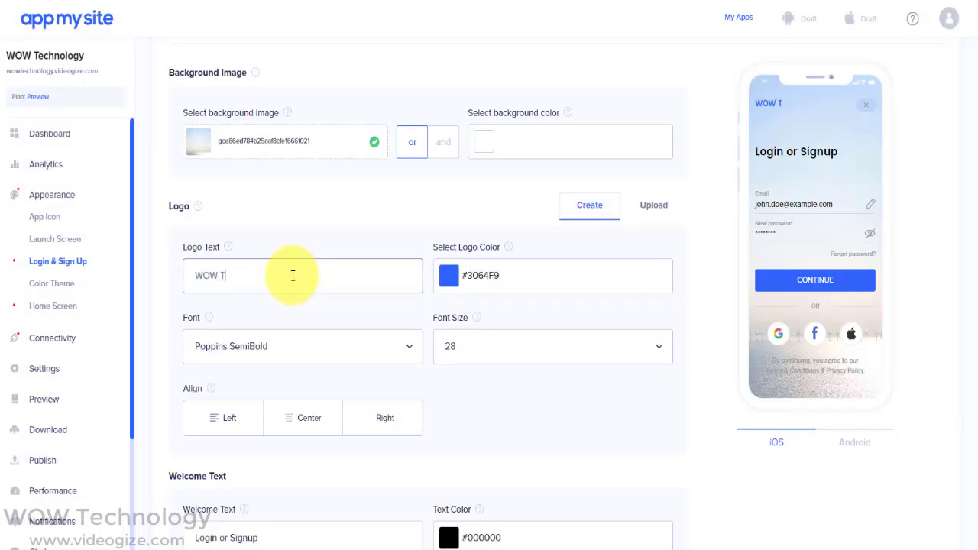
pyautogui.click(468, 276)
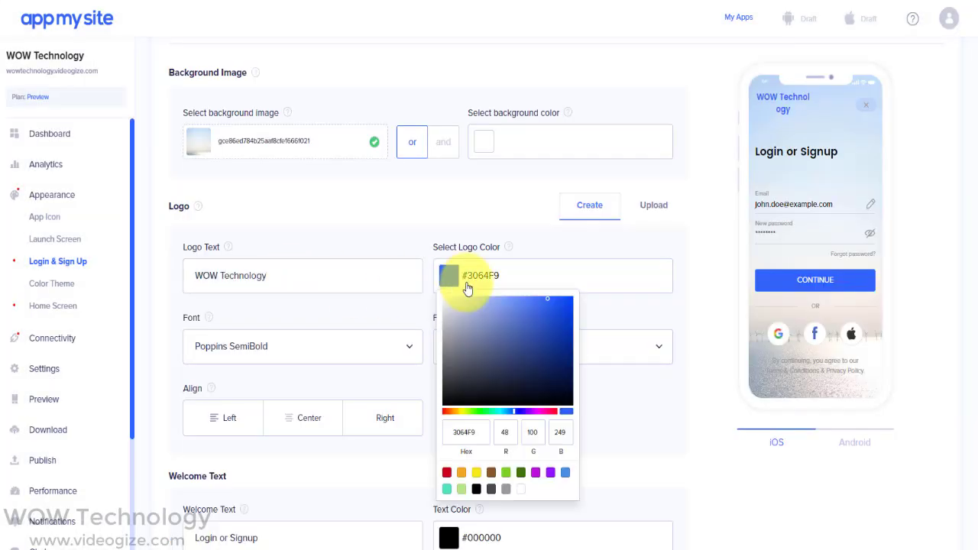
pyautogui.click(461, 472)
pyautogui.click(476, 472)
pyautogui.click(490, 472)
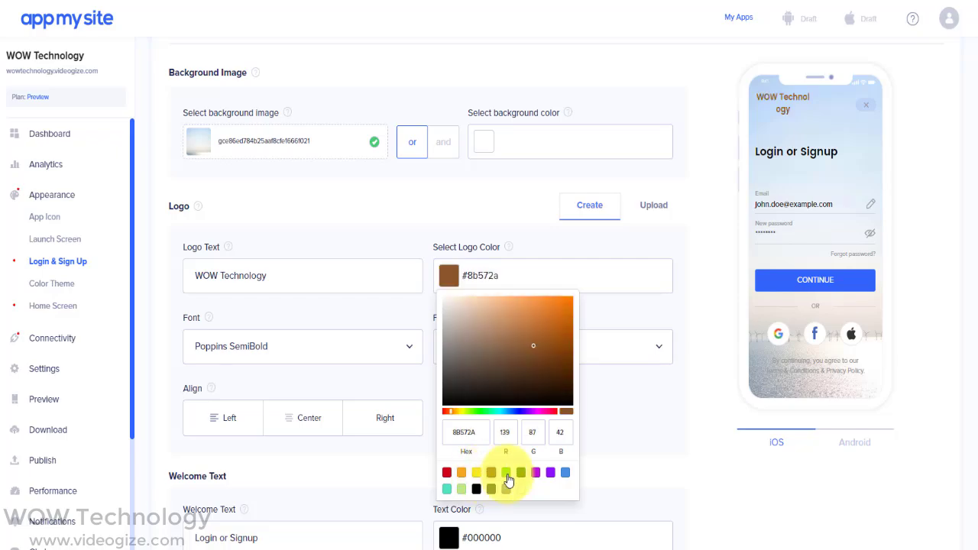
pyautogui.click(520, 473)
pyautogui.click(550, 472)
pyautogui.click(447, 489)
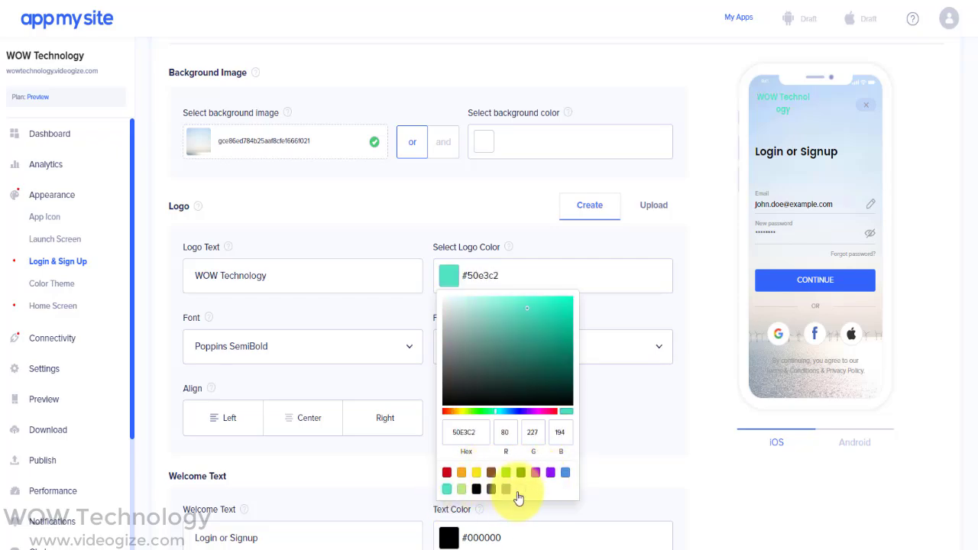
pyautogui.click(520, 489)
pyautogui.click(476, 489)
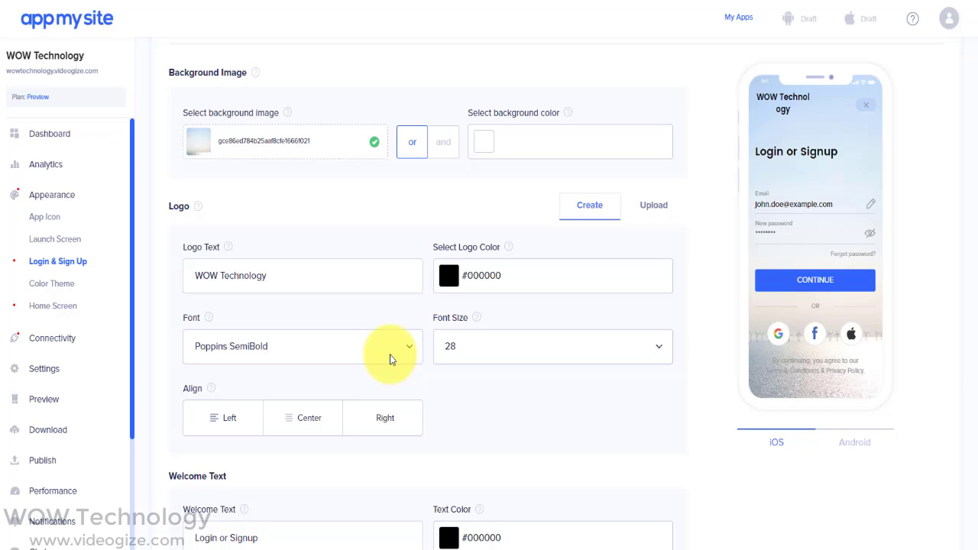
# Step: Set the login logo's font to Georgia, try font size 25 and choose size 26
pyautogui.click(390, 359)
pyautogui.click(298, 441)
pyautogui.click(574, 353)
pyautogui.click(480, 484)
pyautogui.click(602, 348)
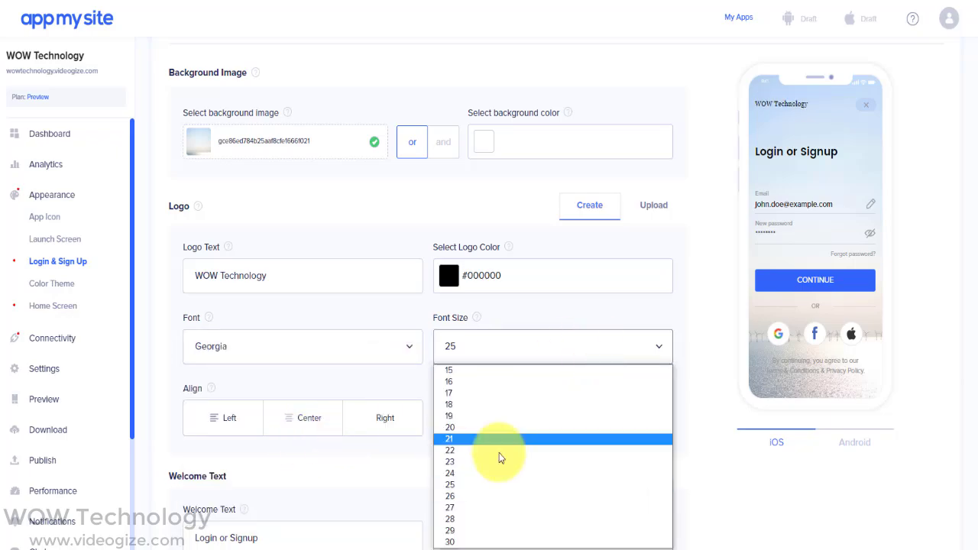
pyautogui.click(508, 496)
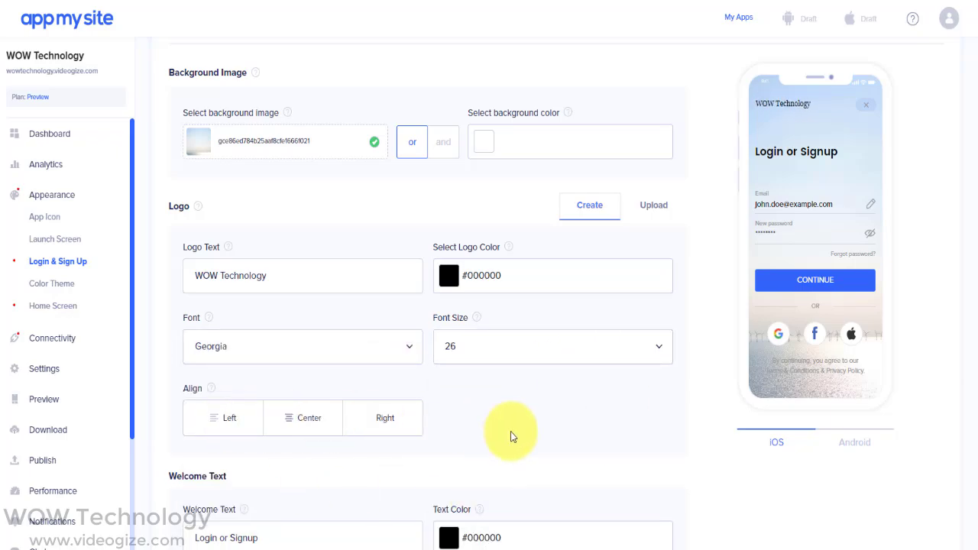
pyautogui.click(655, 206)
# Step: Try other social button shapes on the login screen, return to Circle, and continue past the Login & Sign Up design
pyautogui.scroll(-3, 355, 295)
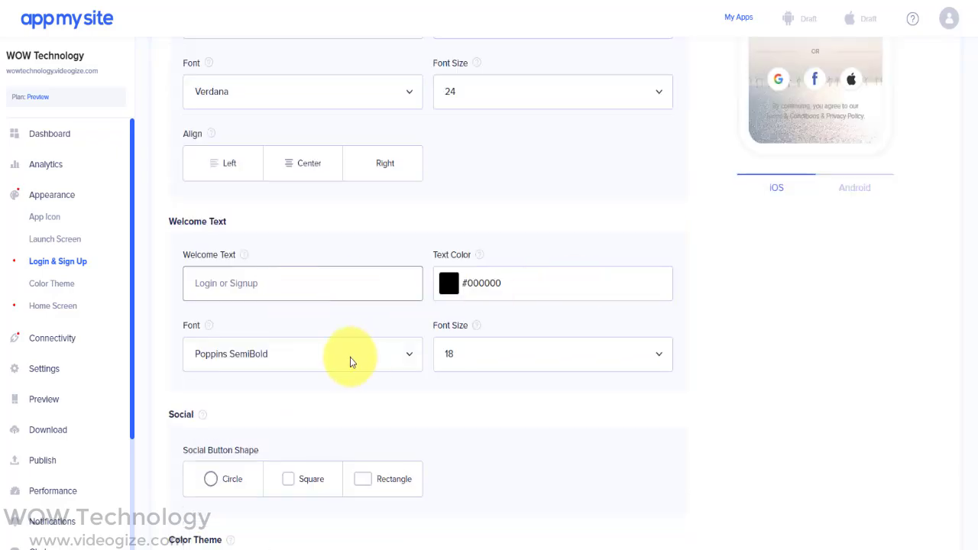
pyautogui.moveTo(972, 317); pyautogui.dragTo(974, 388)
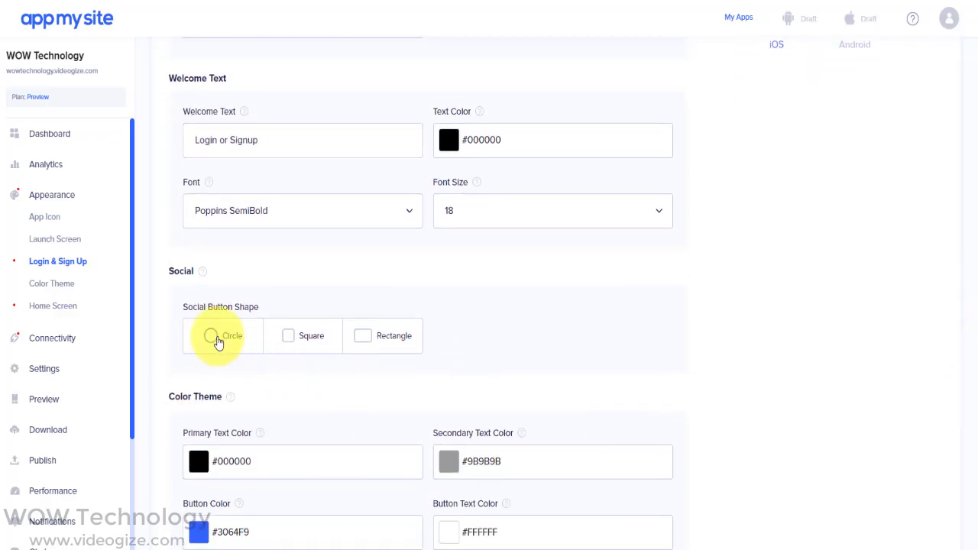
pyautogui.moveTo(972, 313); pyautogui.dragTo(974, 264)
pyautogui.click(307, 455)
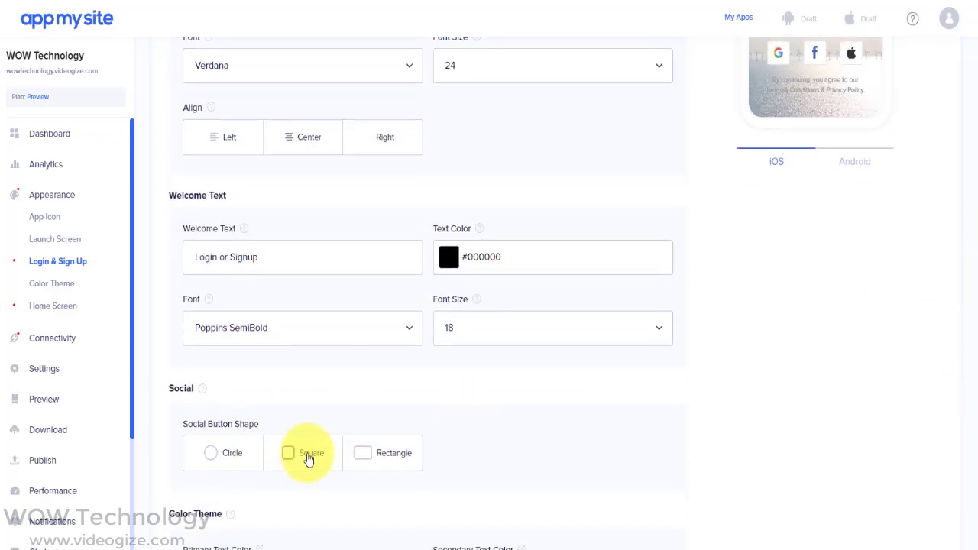
pyautogui.click(380, 454)
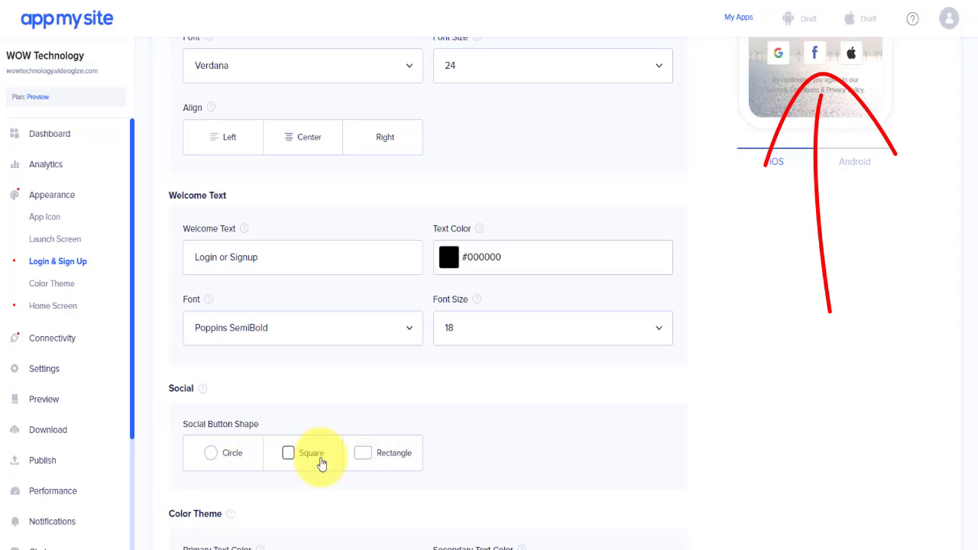
pyautogui.click(257, 472)
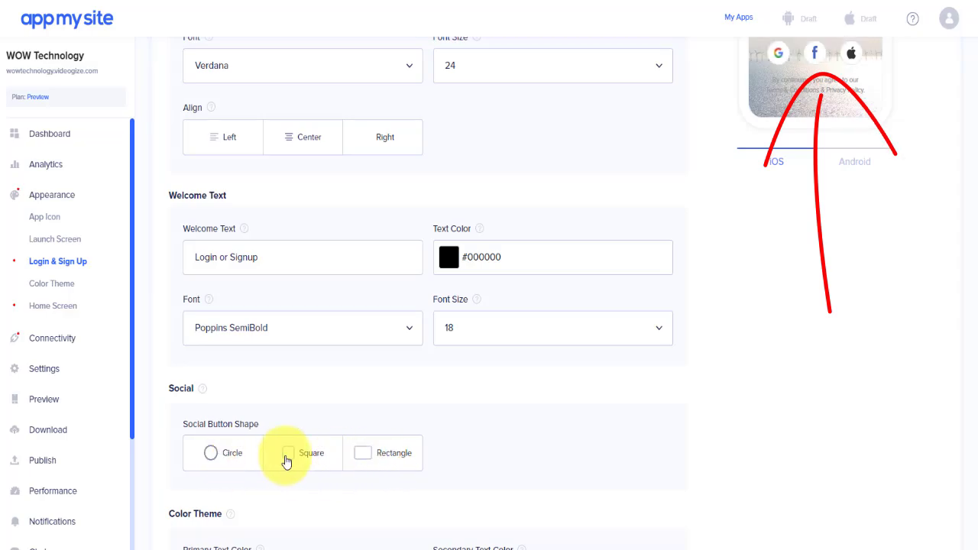
pyautogui.scroll(-3, 576, 458)
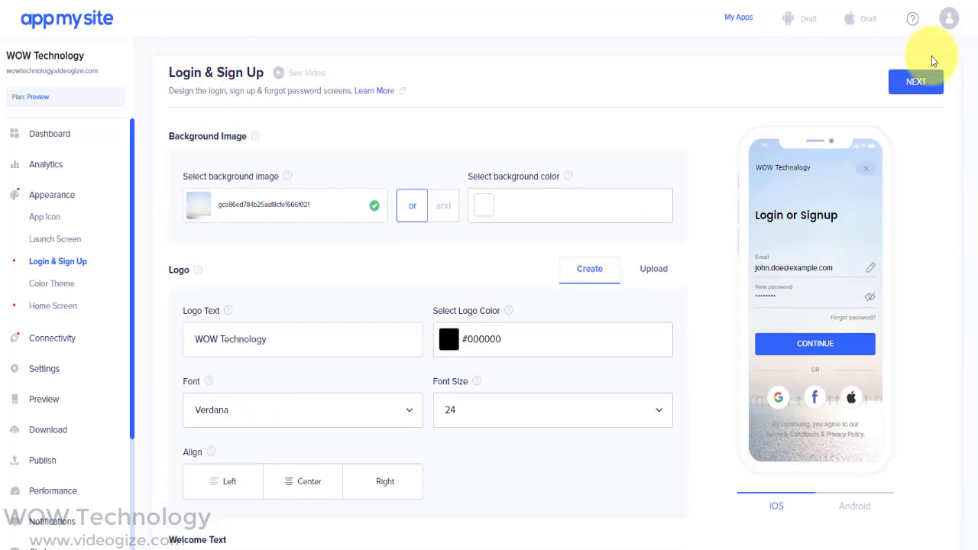
pyautogui.click(917, 83)
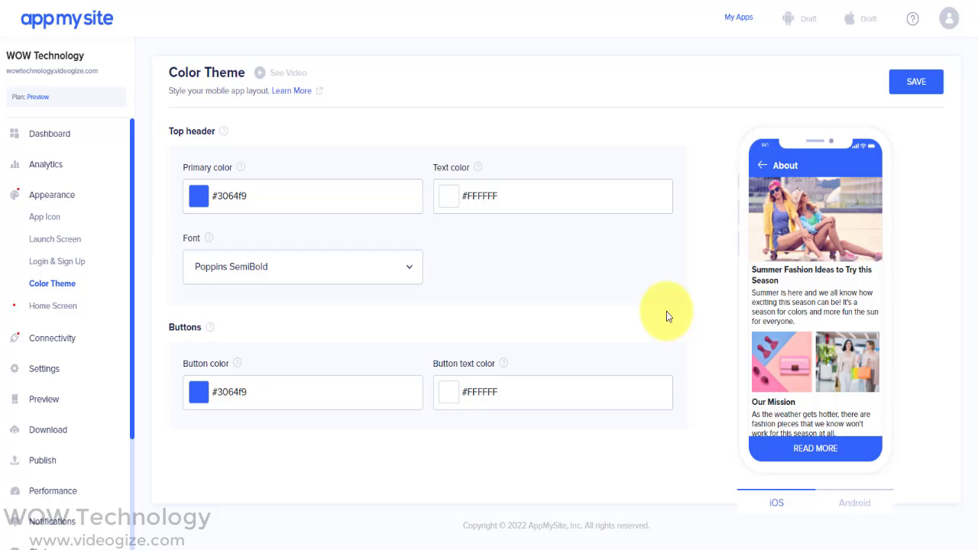
# Step: Set the top header's primary color in the color theme to dark green #417505
pyautogui.click(286, 201)
pyautogui.click(271, 393)
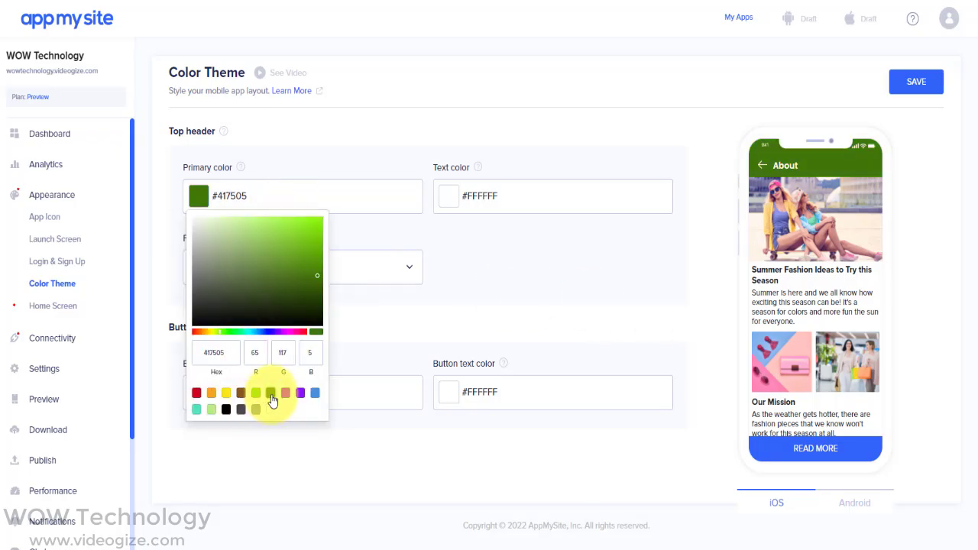
pyautogui.click(546, 263)
# Step: Pick white #ffffff as the top header's text color and check its font options, keeping Poppins SemiBold
pyautogui.click(501, 202)
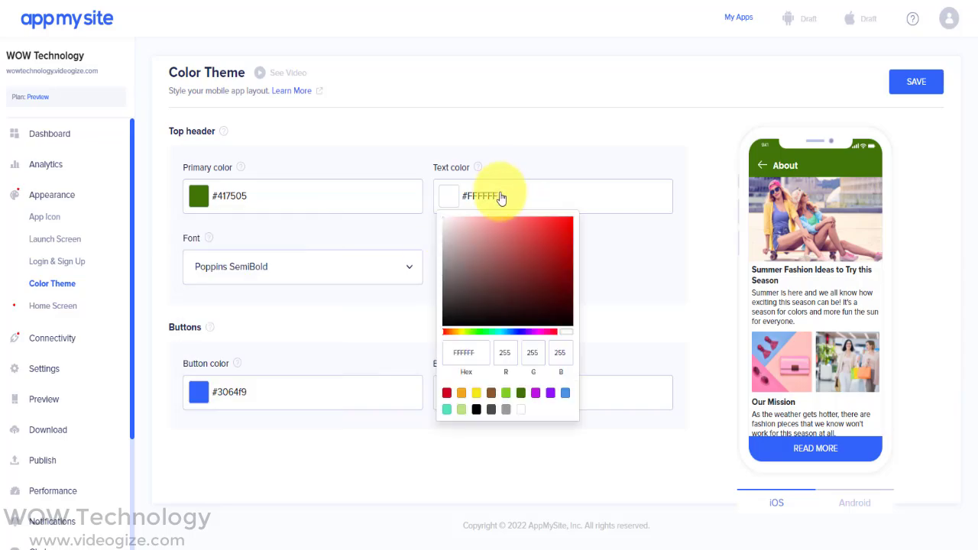
pyautogui.click(537, 262)
pyautogui.click(498, 250)
pyautogui.doubleClick(474, 195)
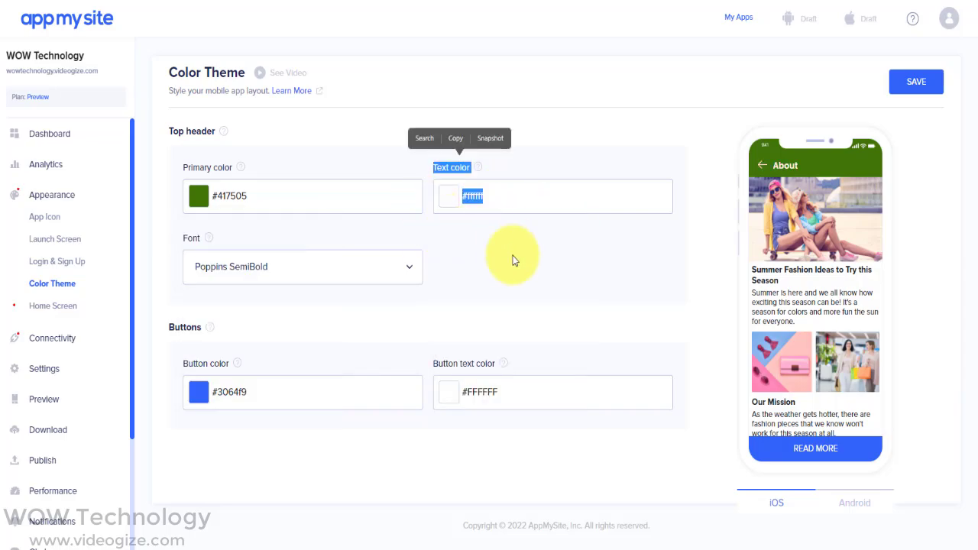
pyautogui.click(412, 265)
pyautogui.click(412, 265)
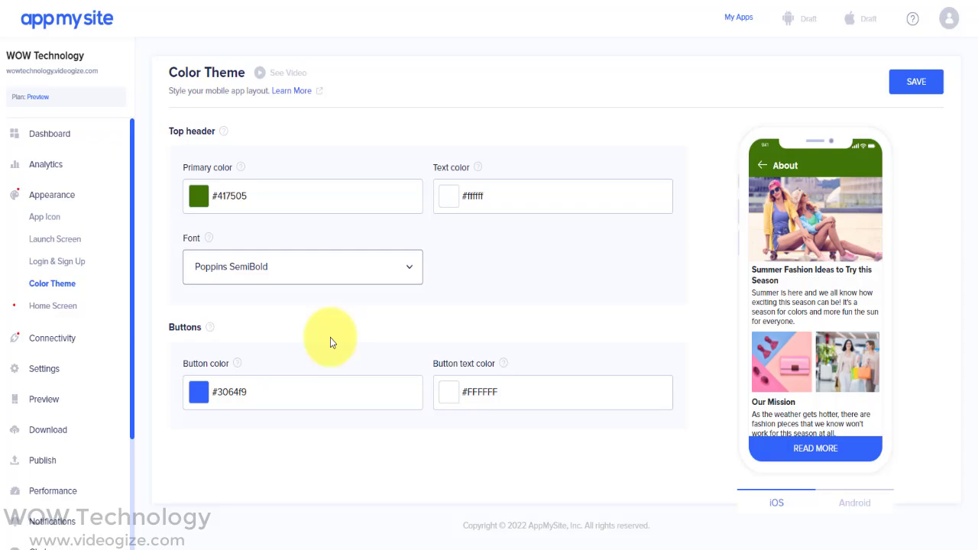
# Step: Try several swatches for the theme's button color, settle on blue #4a90e2, and save the color theme
pyautogui.click(312, 402)
pyautogui.click(256, 349)
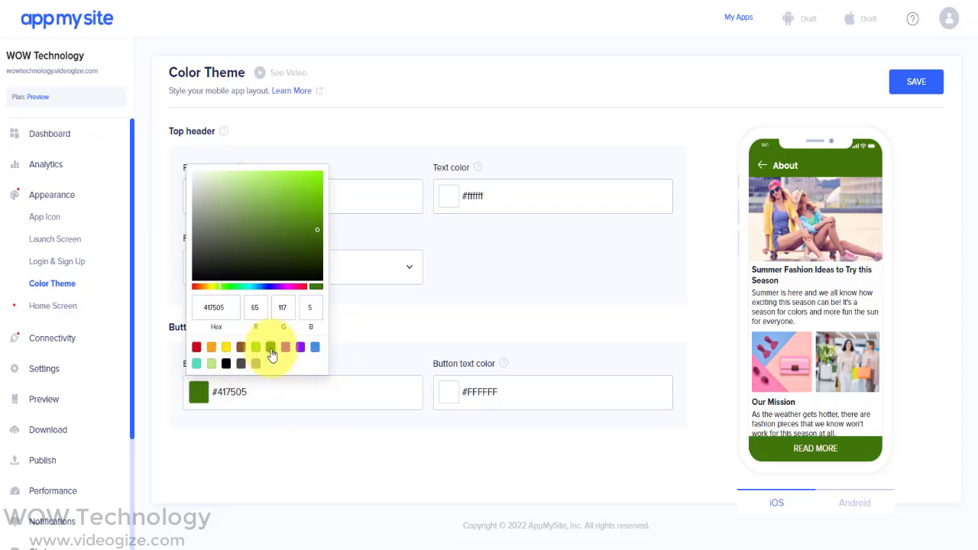
pyautogui.click(270, 362)
pyautogui.click(284, 348)
pyautogui.click(196, 348)
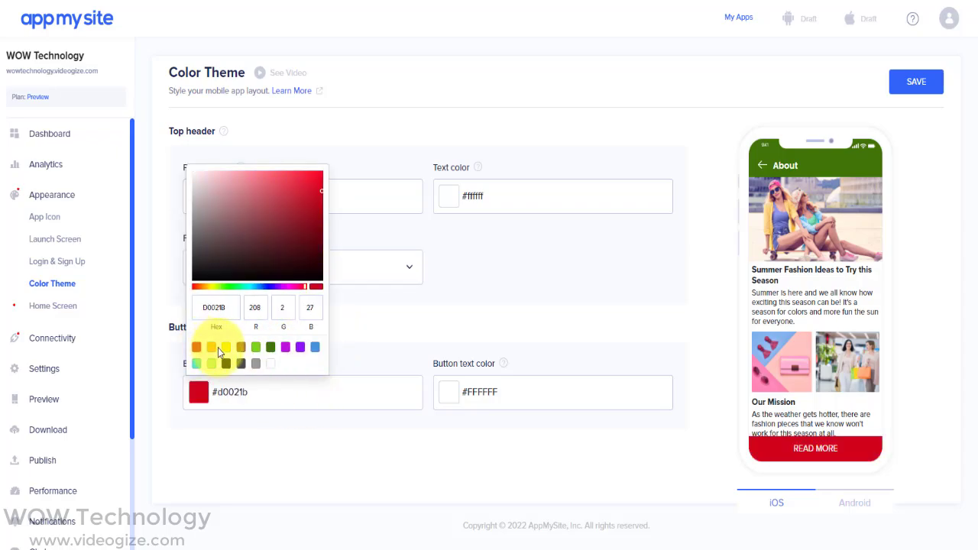
pyautogui.click(225, 348)
pyautogui.click(241, 348)
pyautogui.click(256, 348)
pyautogui.click(315, 349)
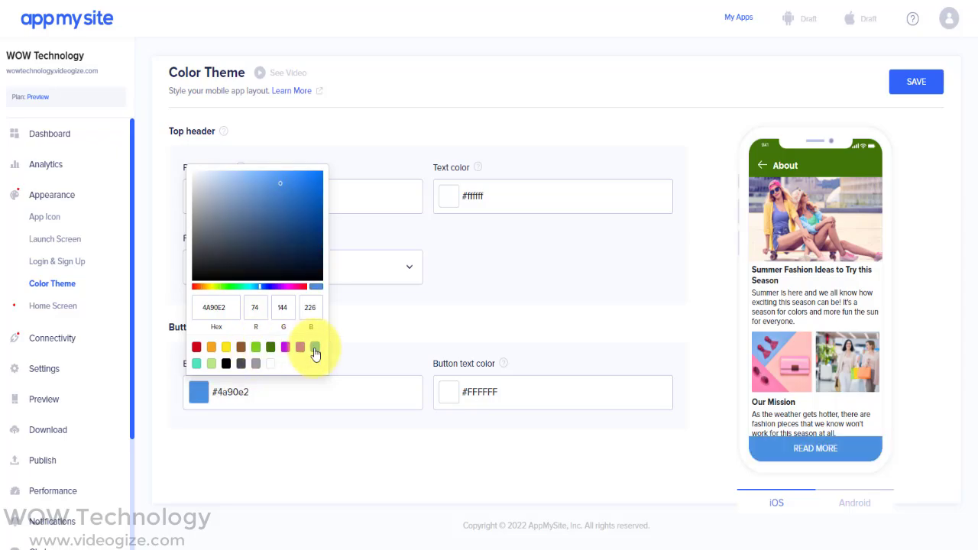
pyautogui.click(424, 422)
pyautogui.click(934, 81)
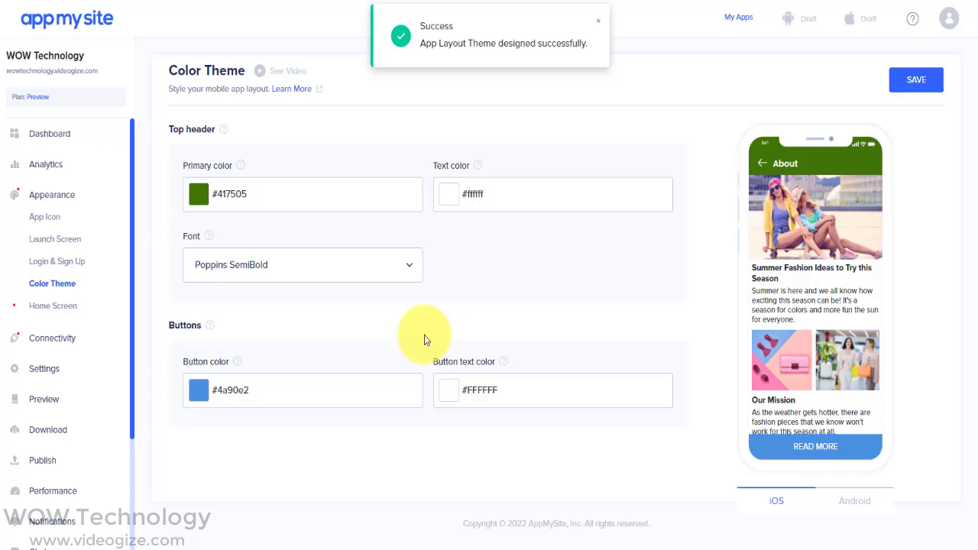
# Step: Open the Home Screen design and look through its Home Header and Section Colors settings
pyautogui.click(67, 306)
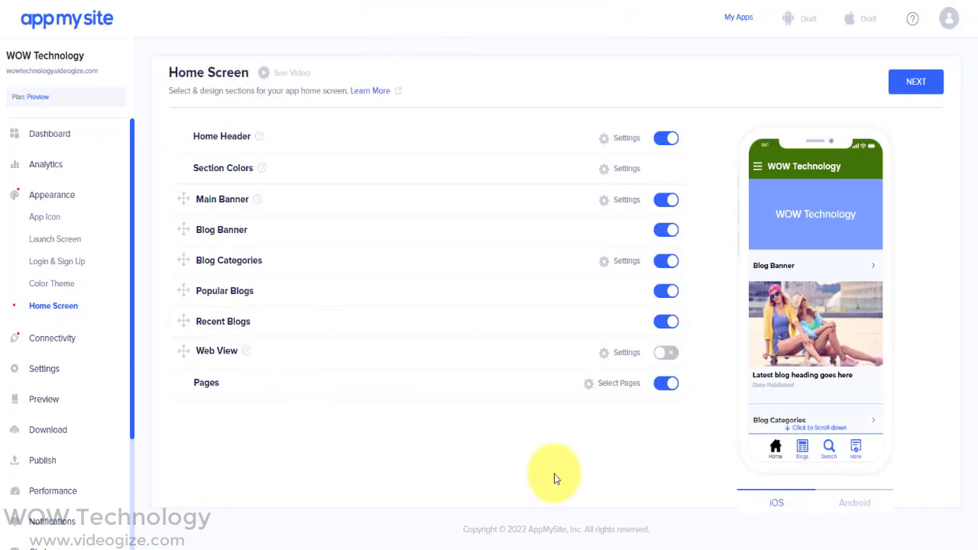
pyautogui.click(623, 139)
pyautogui.click(417, 196)
pyautogui.click(621, 138)
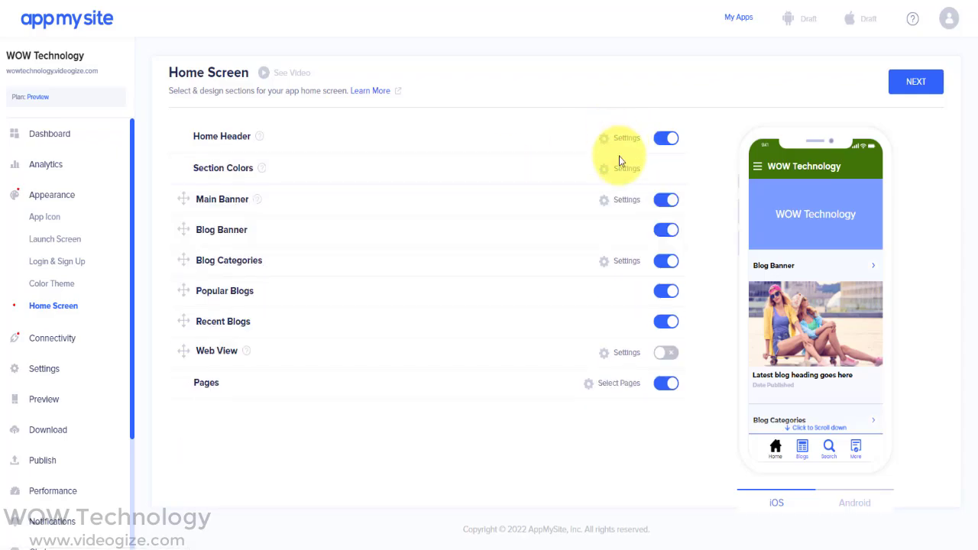
pyautogui.click(625, 169)
pyautogui.click(626, 170)
# Step: Try the rainbow wave library image for the Main Banner and replace it with the dark image with red and white stripes
pyautogui.click(625, 200)
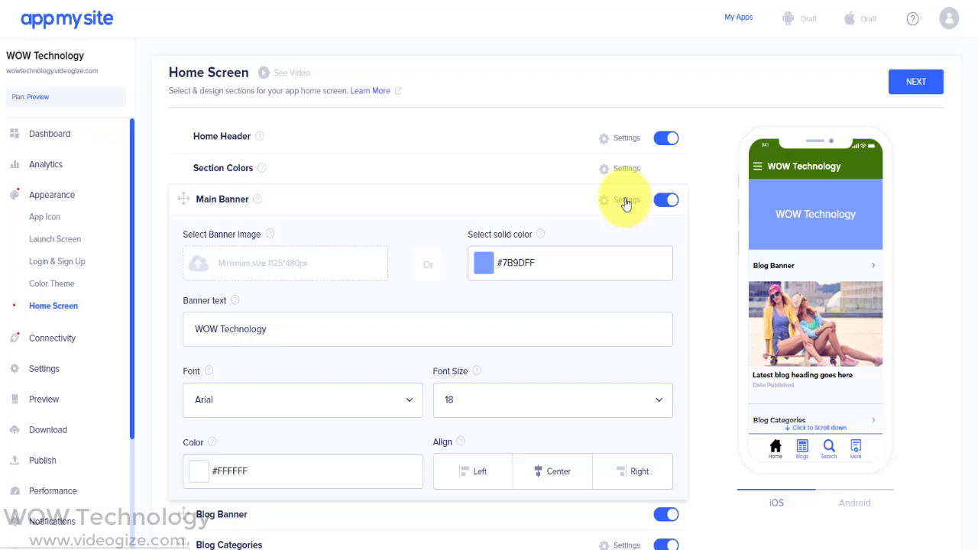
pyautogui.scroll(-2, 703, 253)
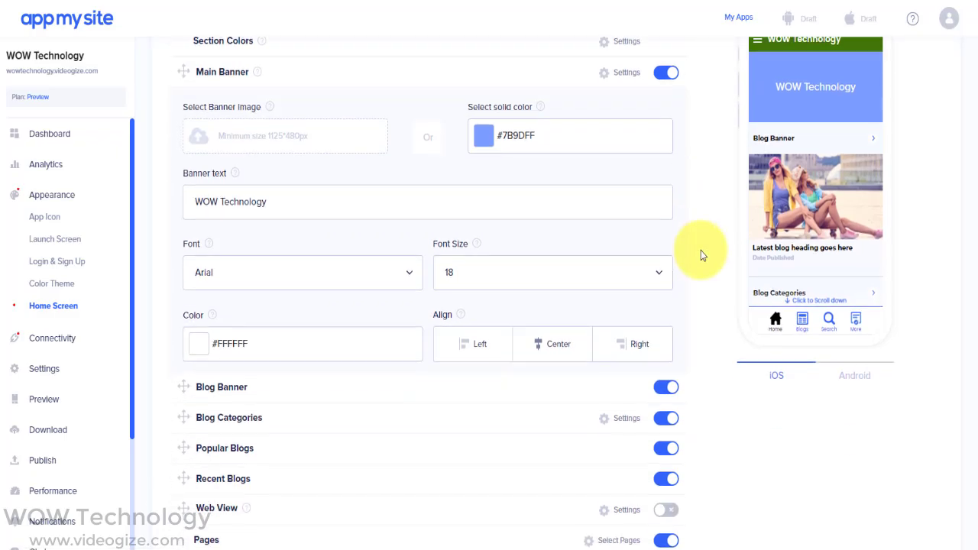
pyautogui.scroll(1, 703, 255)
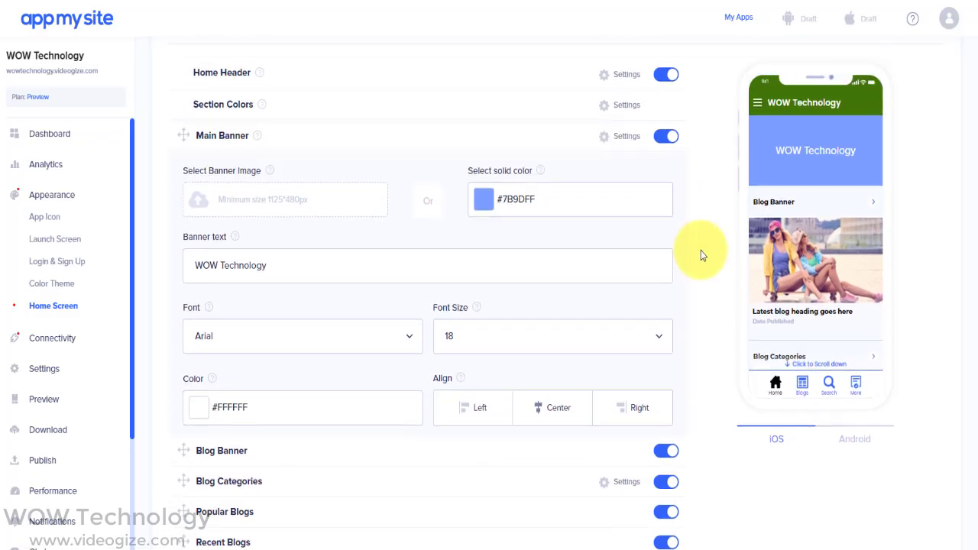
pyautogui.click(312, 211)
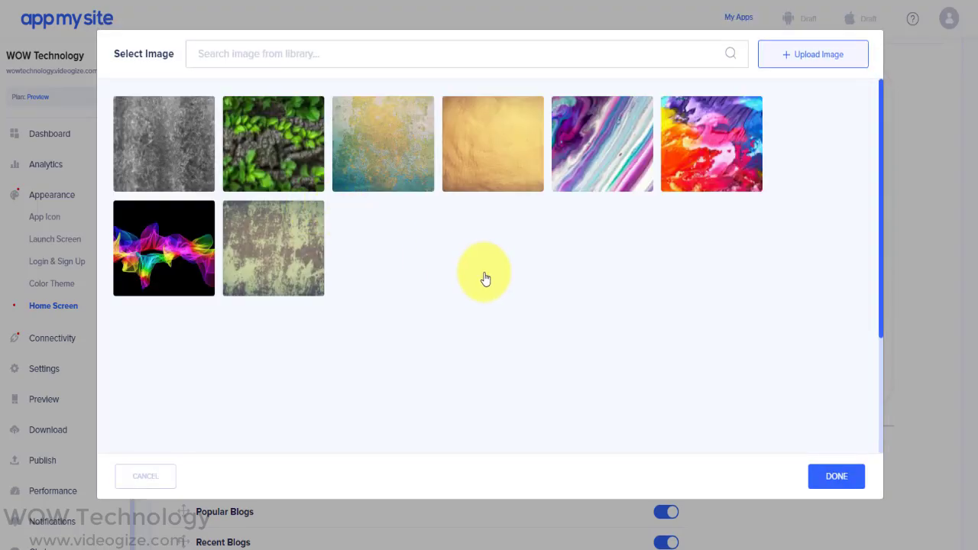
pyautogui.click(177, 261)
pyautogui.click(837, 476)
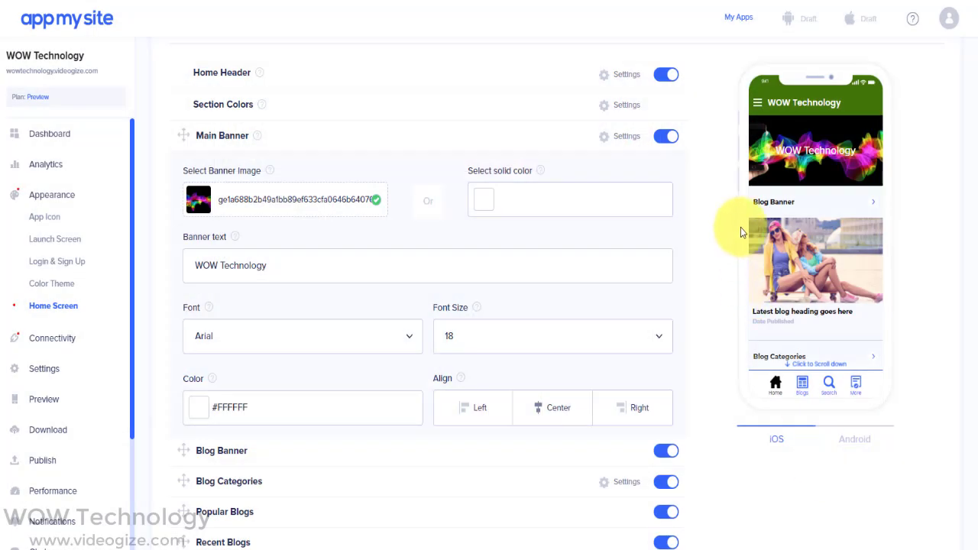
pyautogui.click(330, 202)
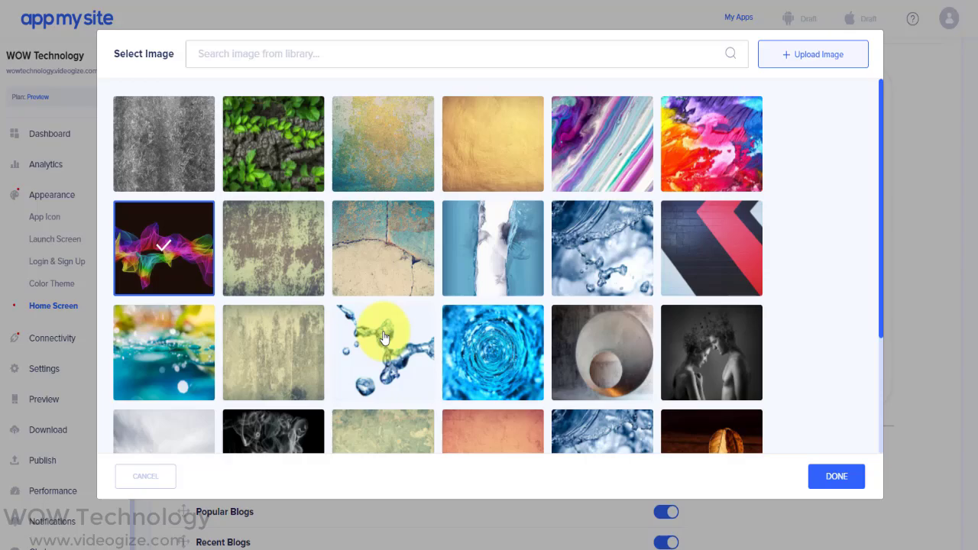
pyautogui.click(699, 256)
pyautogui.click(836, 475)
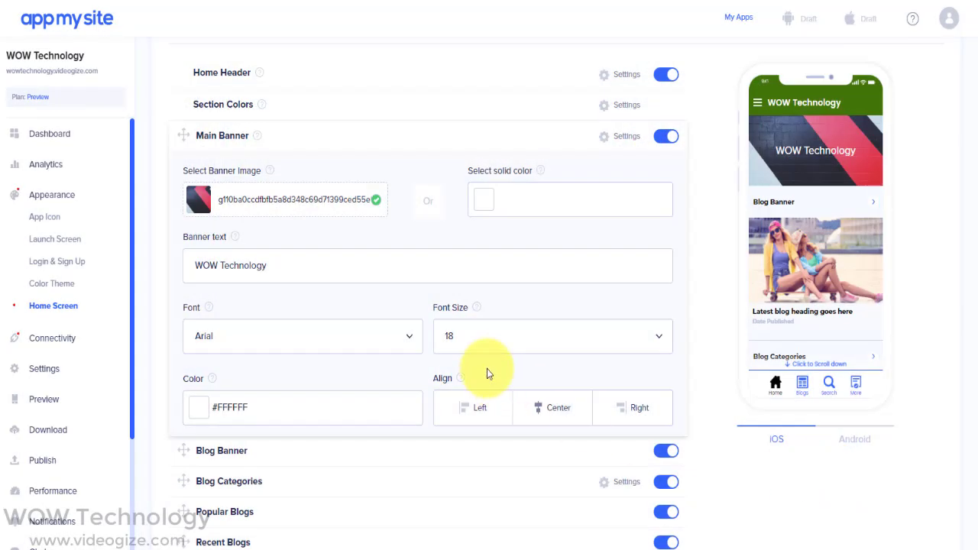
# Step: Review the Main Banner's text, font, size and color options, keeping the text WOW Technology in Arial 18, and close its settings
pyautogui.click(339, 271)
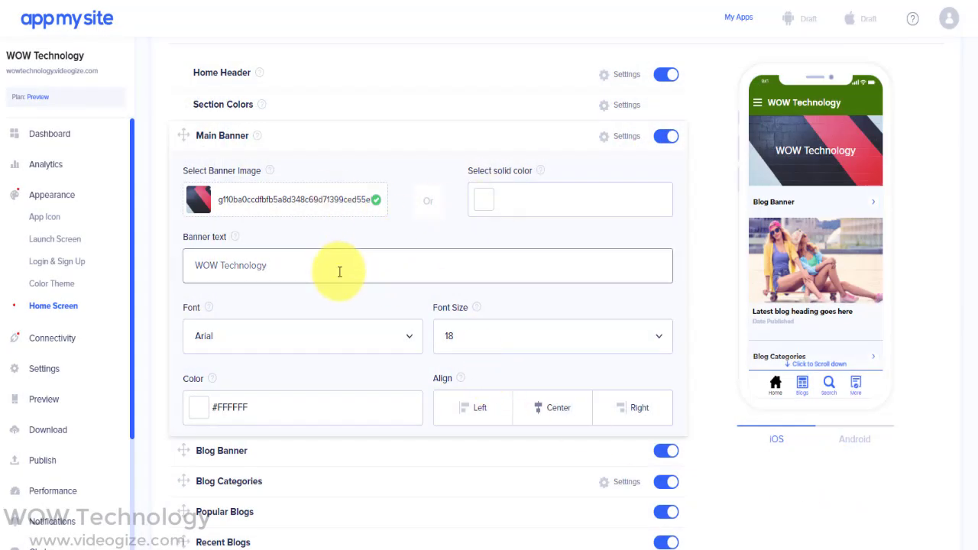
pyautogui.moveTo(339, 271); pyautogui.dragTo(177, 266)
pyautogui.click(339, 267)
pyautogui.click(372, 336)
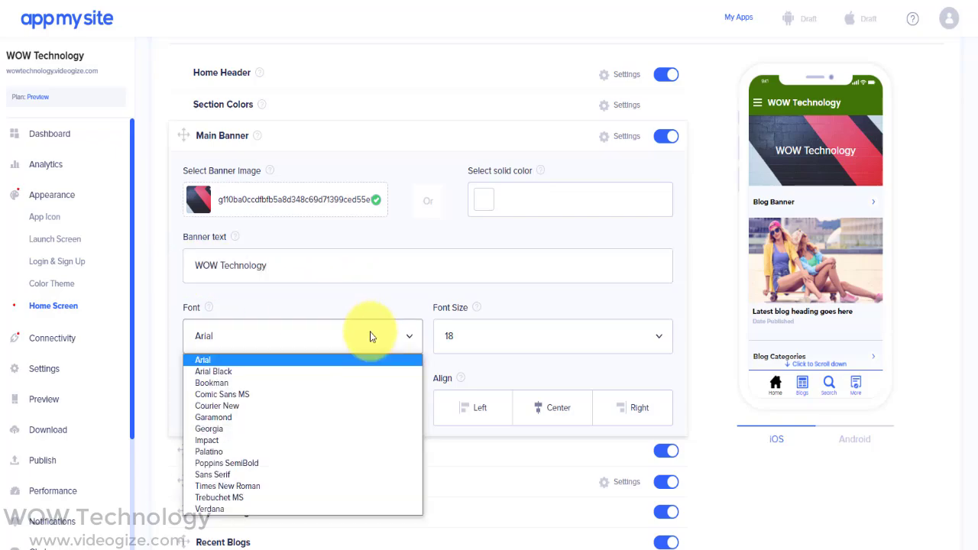
pyautogui.click(456, 331)
pyautogui.click(456, 331)
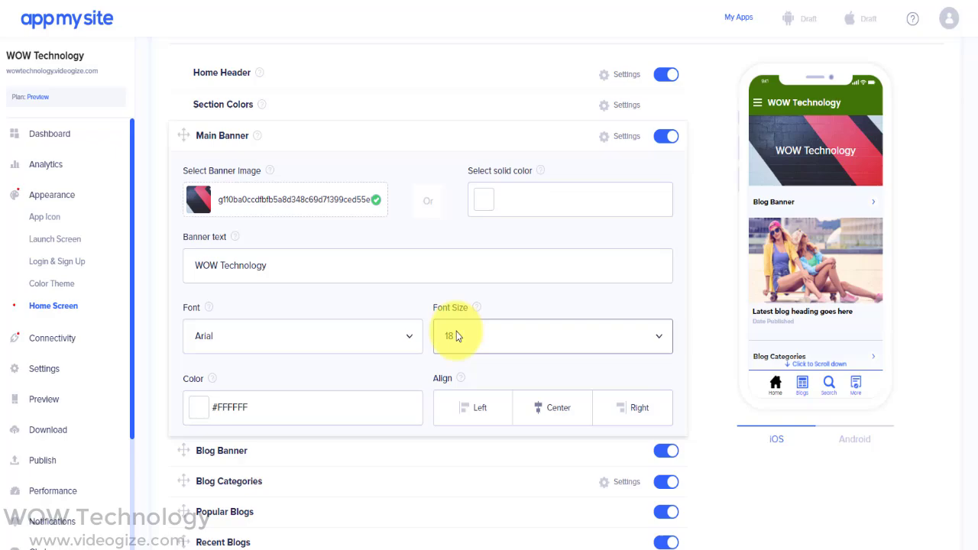
pyautogui.scroll(-1, 425, 343)
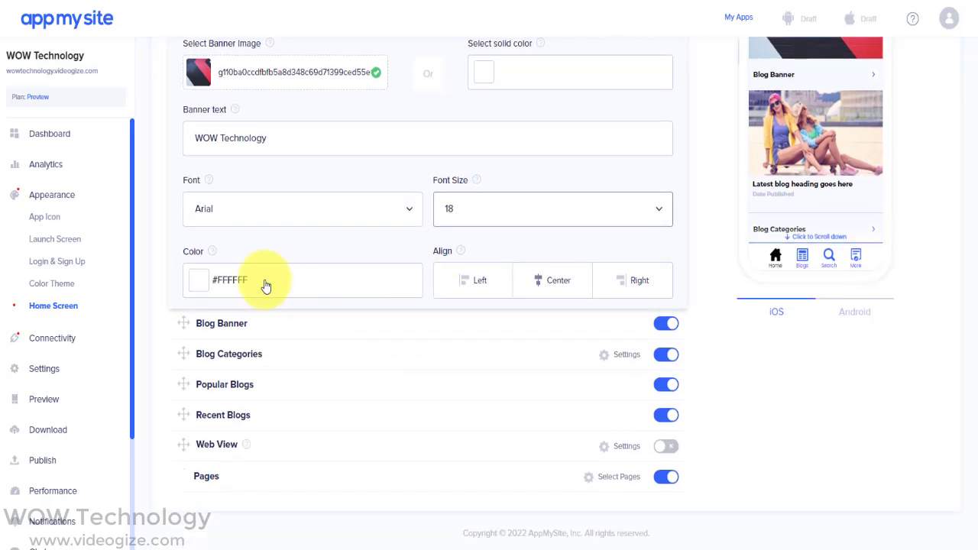
pyautogui.scroll(2, 458, 279)
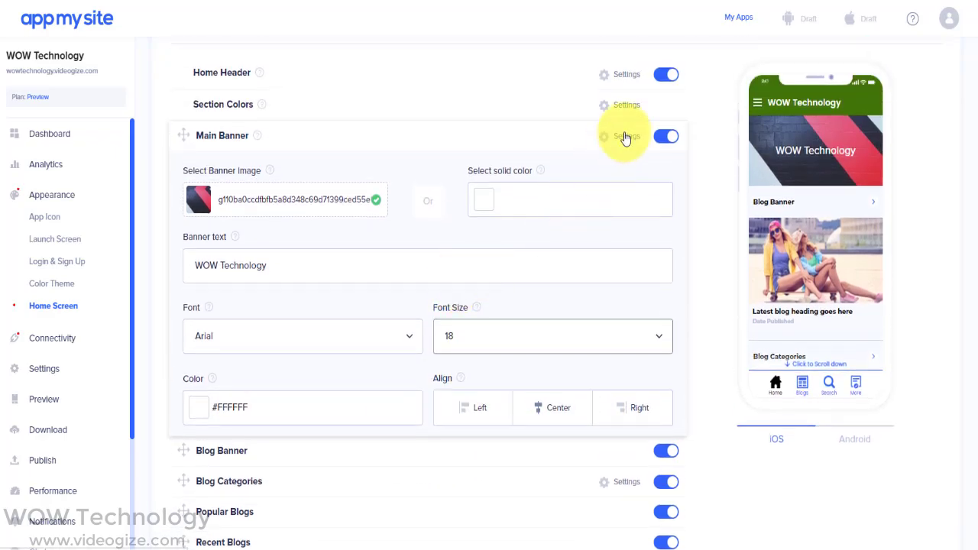
pyautogui.click(625, 138)
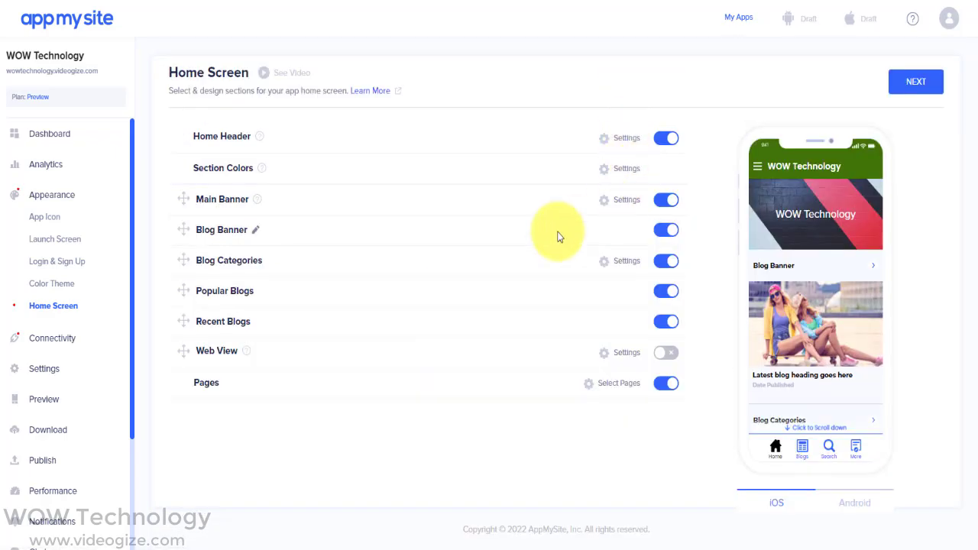
# Step: Open the Blog Categories settings, try 1 and 2 columns, and return to 3 columns
pyautogui.click(626, 261)
pyautogui.scroll(-1, 485, 299)
pyautogui.click(412, 274)
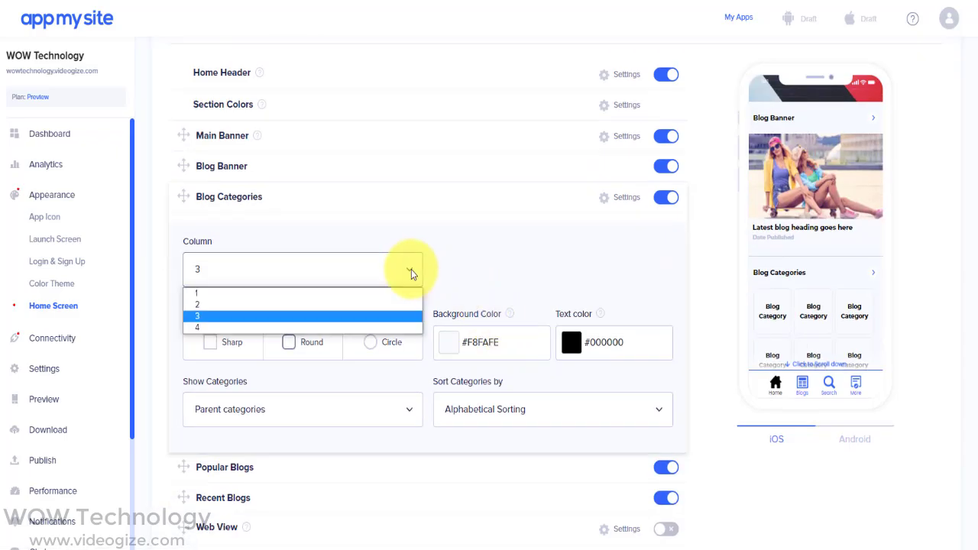
pyautogui.click(378, 293)
pyautogui.click(402, 269)
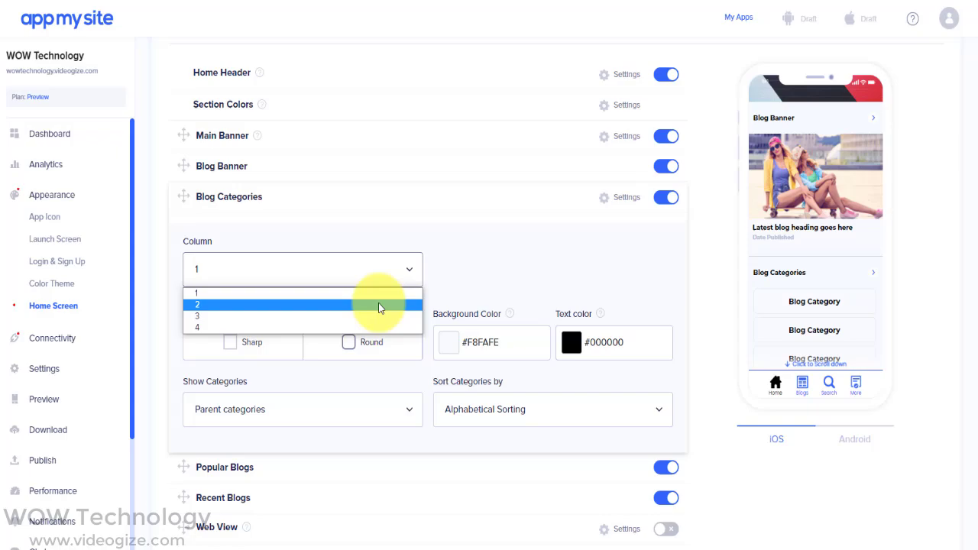
pyautogui.click(379, 305)
pyautogui.click(415, 273)
pyautogui.click(382, 316)
pyautogui.click(407, 284)
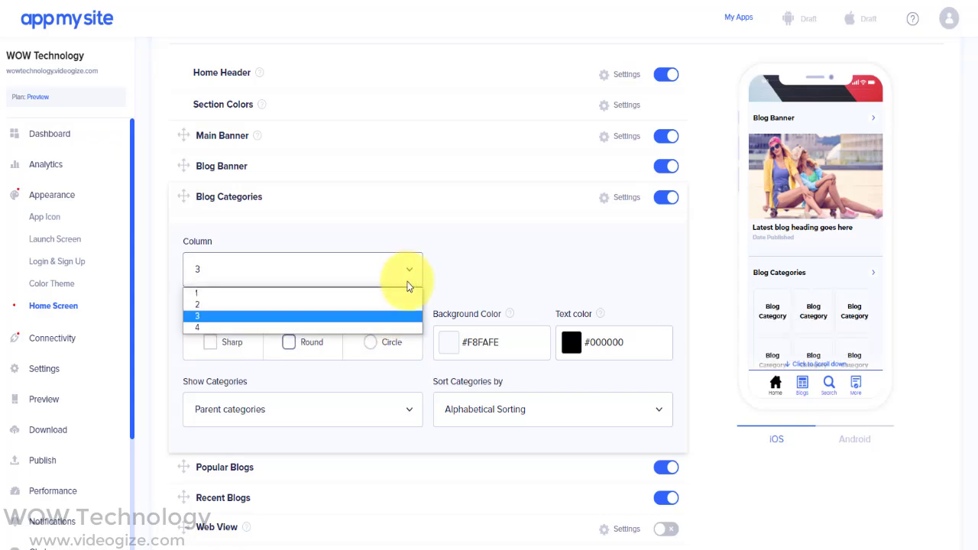
pyautogui.click(378, 316)
pyautogui.click(404, 276)
pyautogui.click(377, 316)
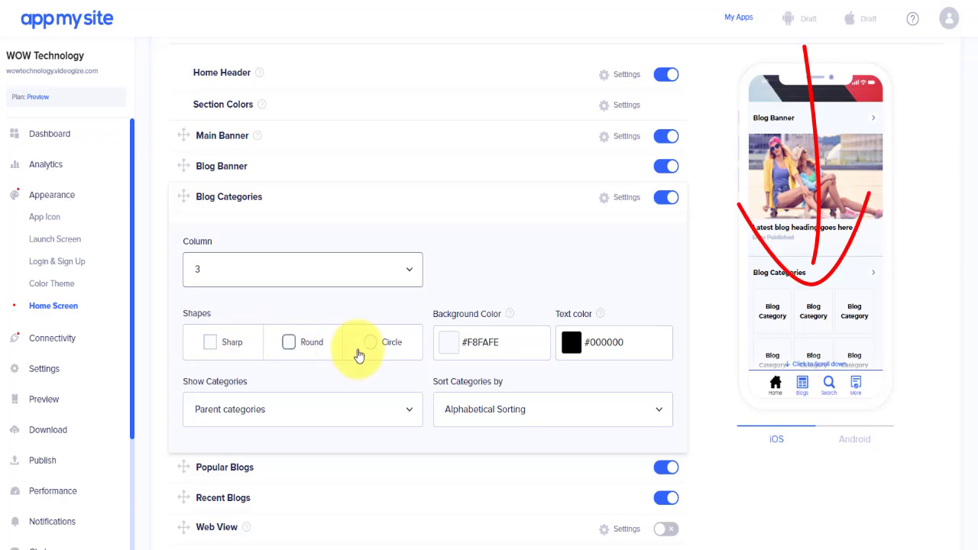
# Step: Compare the Round and Circle shapes for the blog categories and choose Circle
pyautogui.click(381, 348)
pyautogui.click(300, 346)
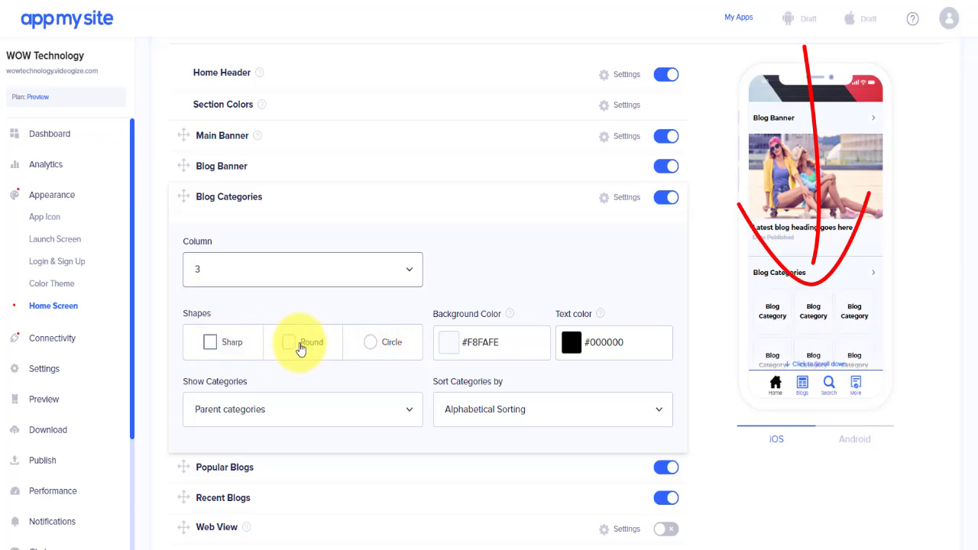
pyautogui.click(382, 349)
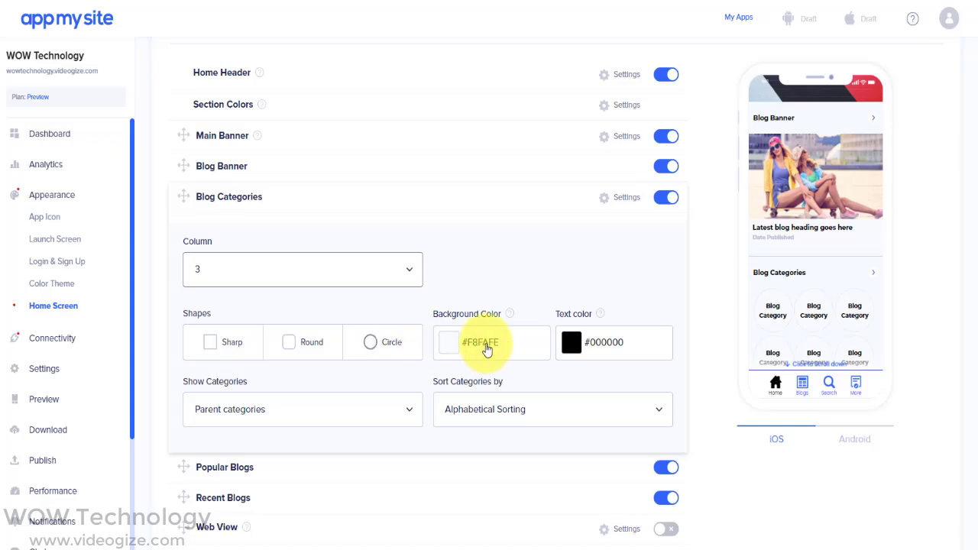
# Step: Try several background colors for the blog categories and settle on orange #f5a623
pyautogui.click(487, 349)
pyautogui.click(491, 313)
pyautogui.click(506, 313)
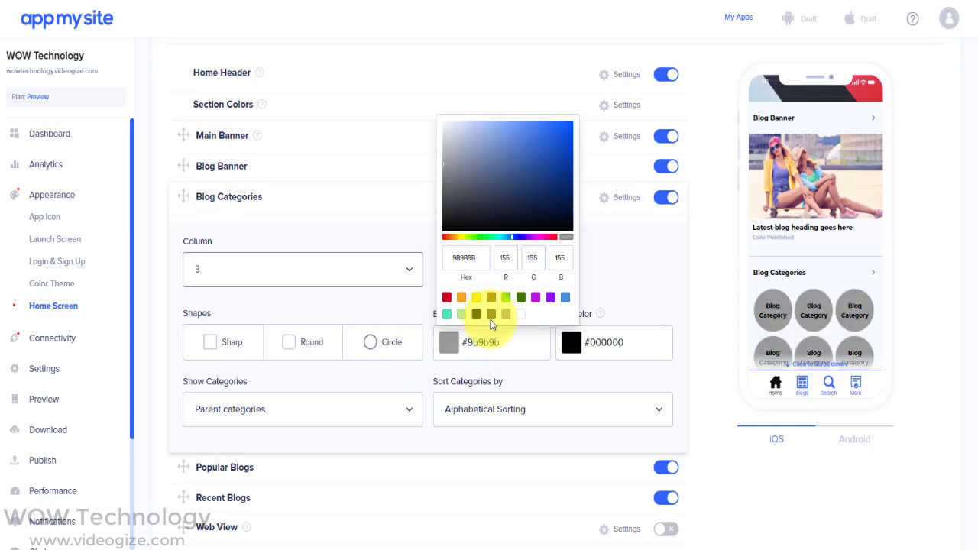
pyautogui.click(490, 314)
pyautogui.click(446, 313)
pyautogui.click(565, 298)
pyautogui.click(550, 297)
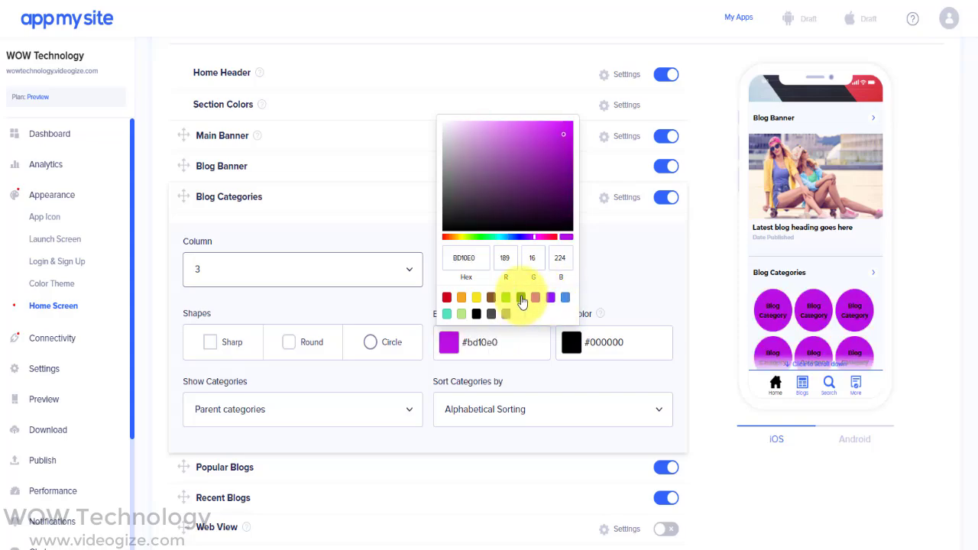
pyautogui.click(520, 297)
pyautogui.click(491, 299)
pyautogui.click(446, 297)
pyautogui.click(461, 297)
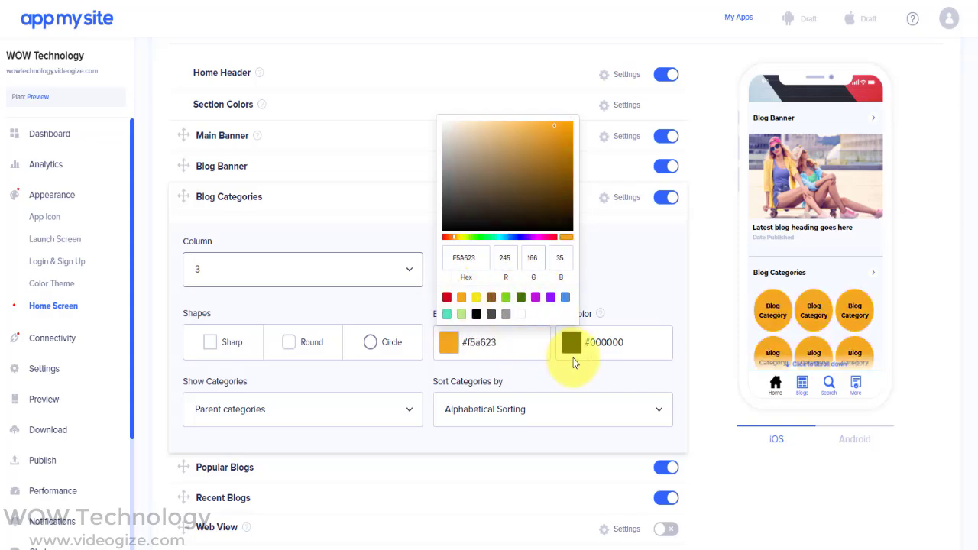
# Step: Try other text colors for the blog categories and return to black #000000
pyautogui.click(628, 342)
pyautogui.click(628, 314)
pyautogui.click(614, 314)
pyautogui.click(599, 314)
pyautogui.click(369, 415)
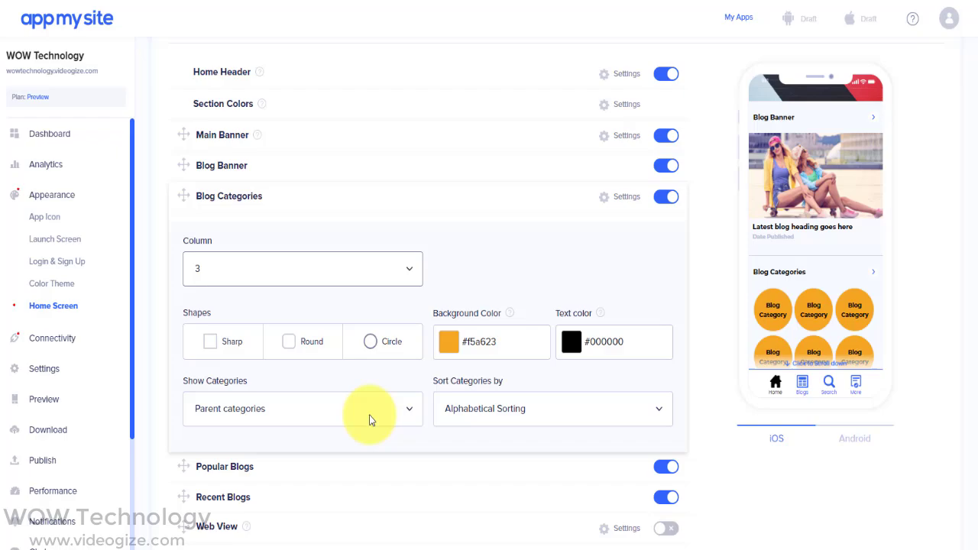
# Step: Check the options for showing and sorting blog categories, keeping Parent categories and Alphabetical Sorting, and close the Blog Categories settings
pyautogui.scroll(-1, 369, 415)
pyautogui.click(359, 353)
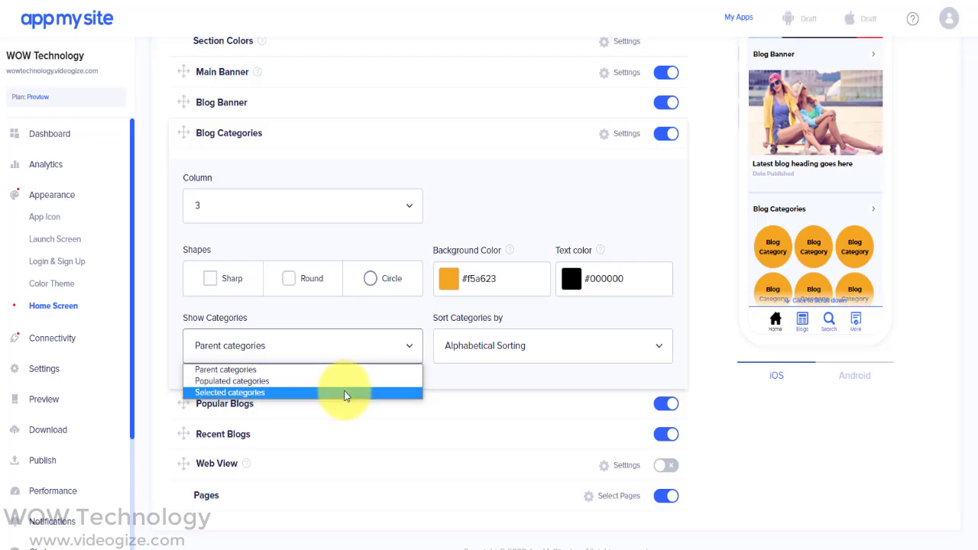
pyautogui.click(393, 350)
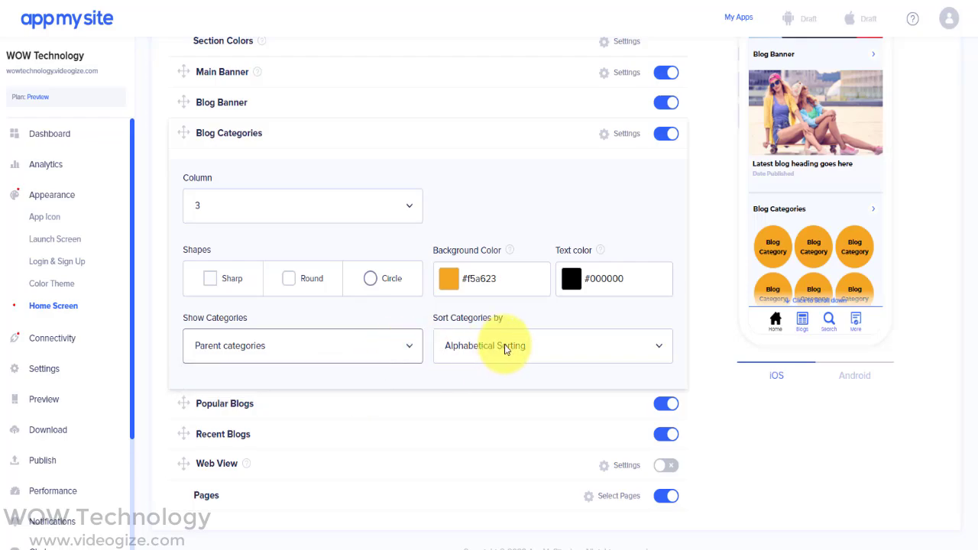
pyautogui.click(537, 344)
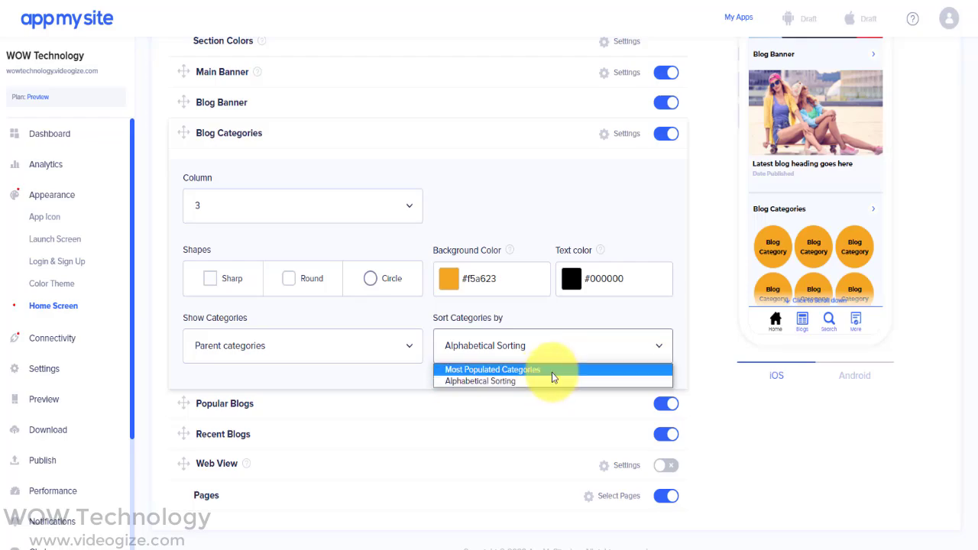
pyautogui.click(663, 345)
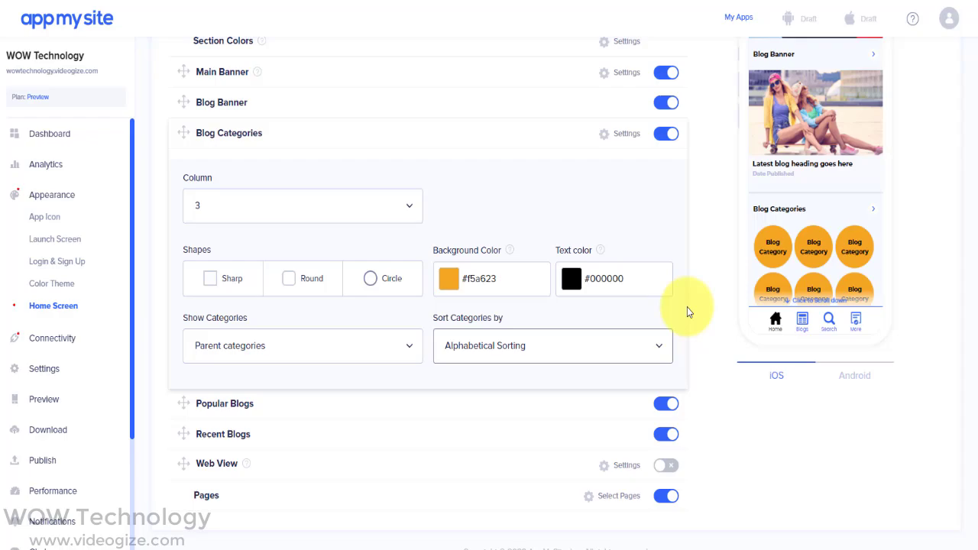
pyautogui.scroll(2, 687, 311)
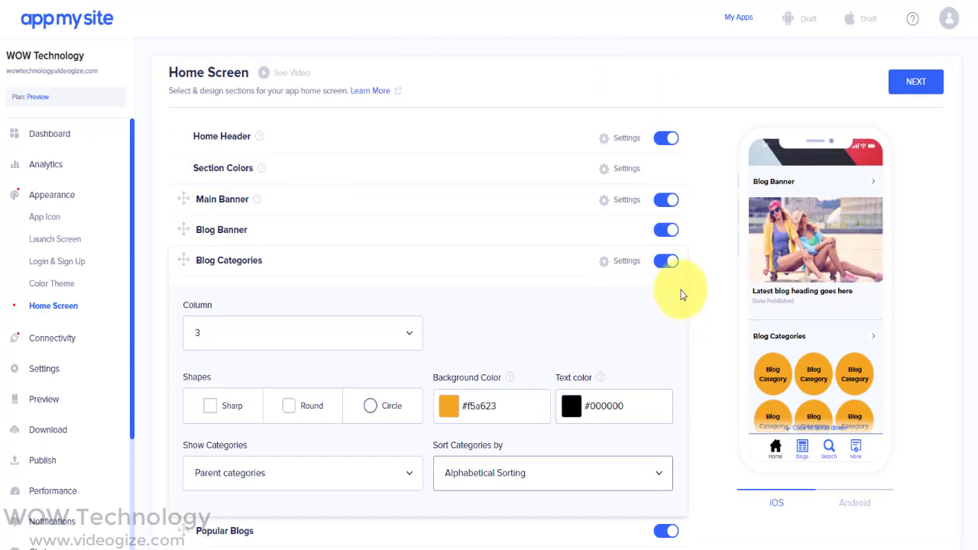
pyautogui.click(625, 263)
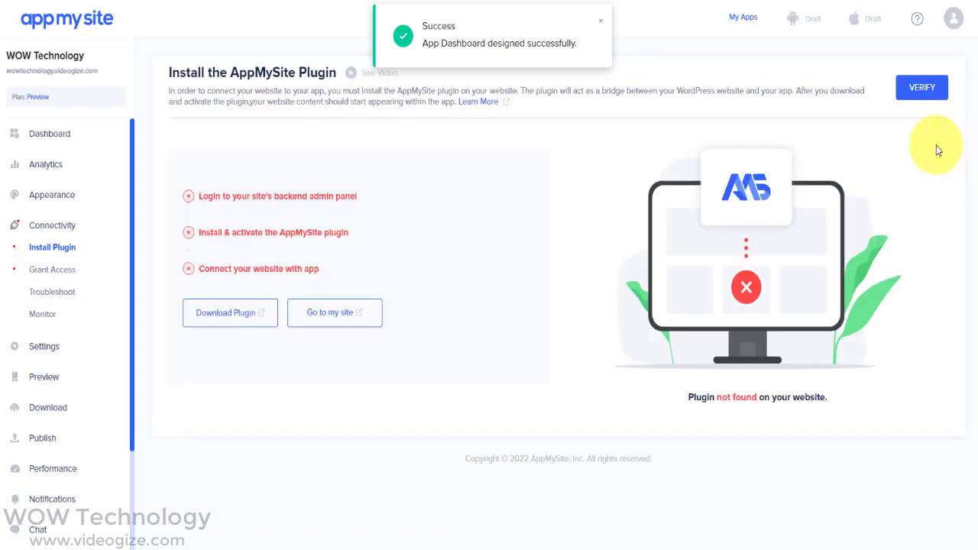
# Step: Verify the AppMySite plugin installation and enable access with WordPress Application Password
pyautogui.click(602, 23)
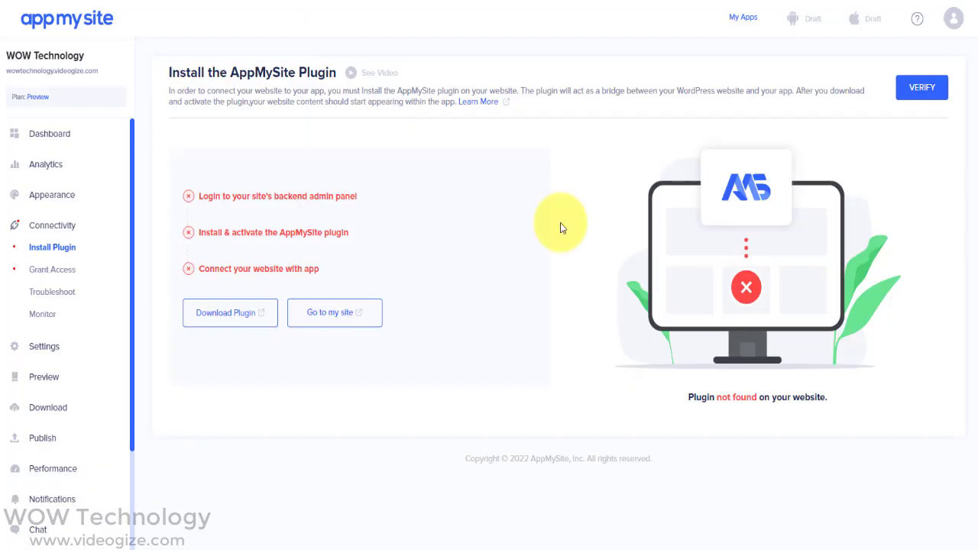
pyautogui.click(924, 88)
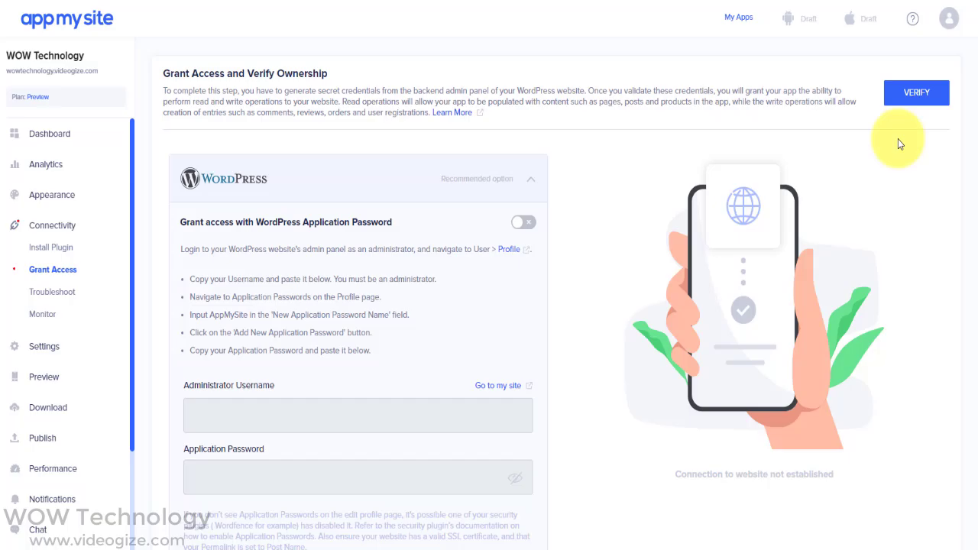
pyautogui.scroll(-1, 524, 153)
pyautogui.click(525, 153)
# Step: Look up the username on the WordPress profile page and enter Admin as the Administrator Username in AppMySite
pyautogui.click(424, 343)
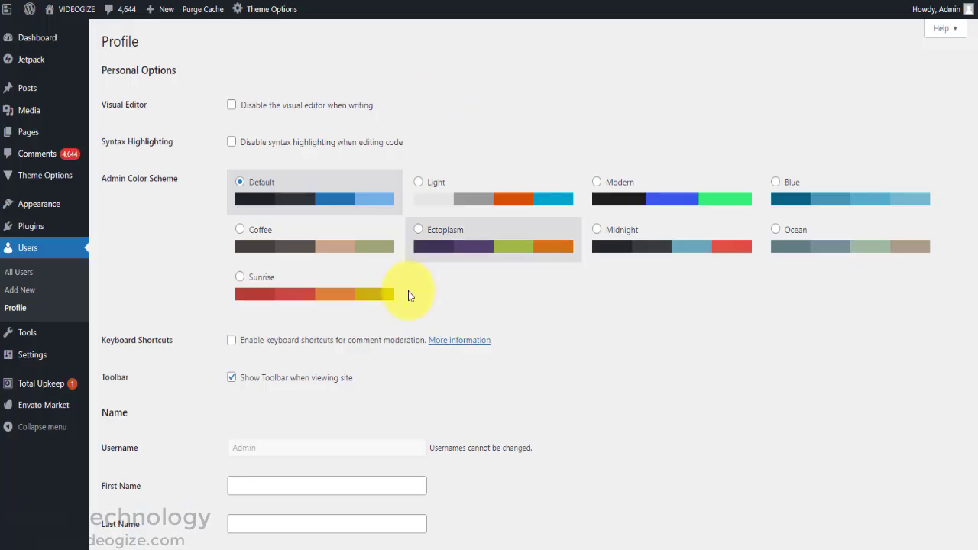
pyautogui.scroll(-2, 406, 295)
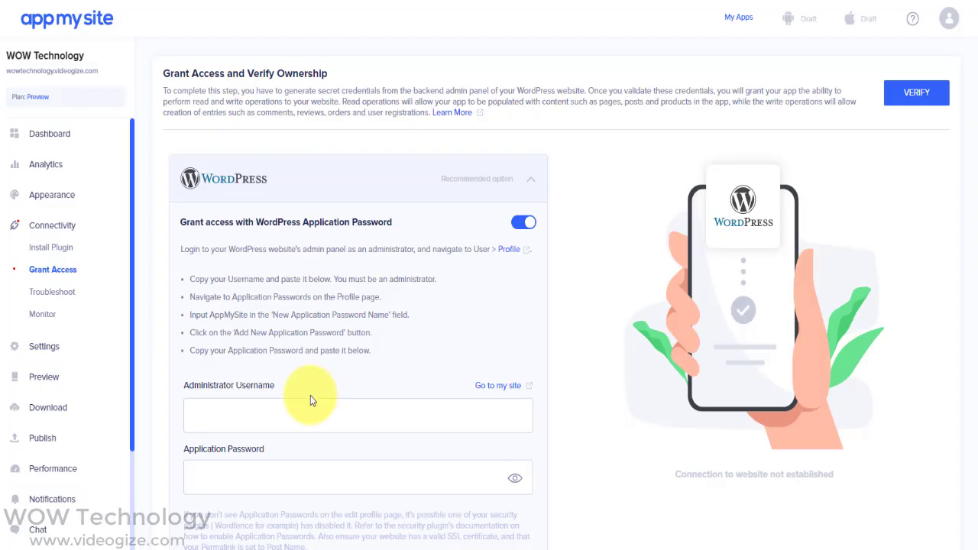
pyautogui.click(305, 412)
pyautogui.write('Admin')
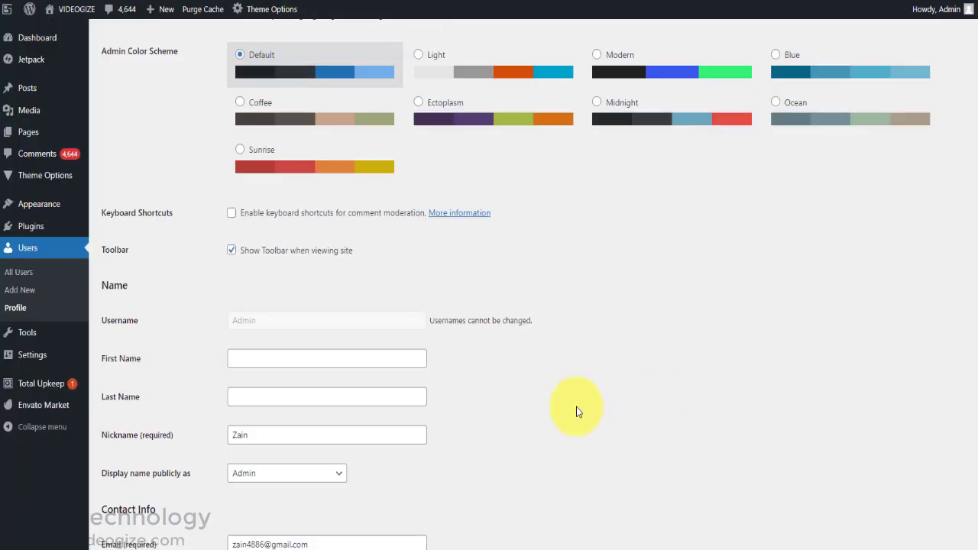
# Step: Add a new application password named AppMySite in the WordPress user profile
pyautogui.scroll(-8, 576, 410)
pyautogui.click(191, 369)
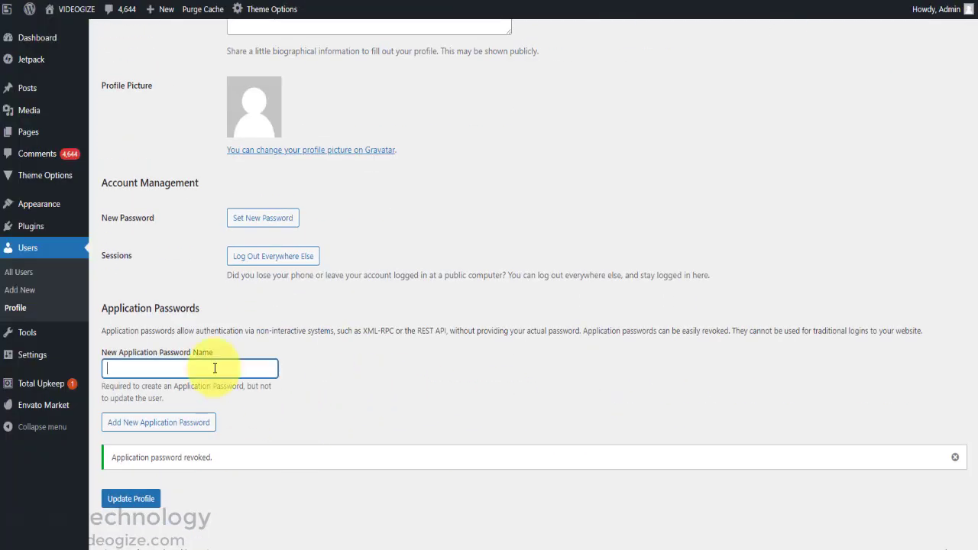
pyautogui.write('AppMySite')
pyautogui.click(184, 422)
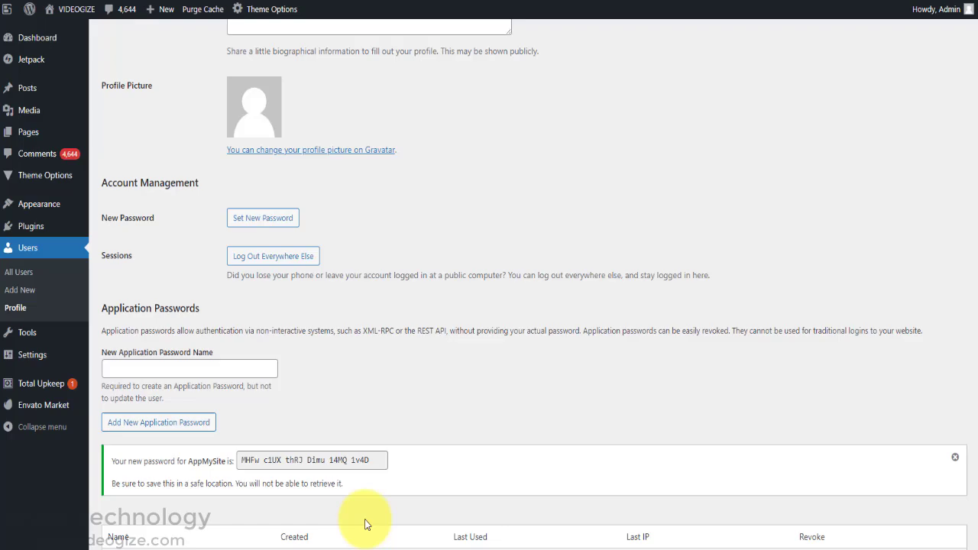
# Step: Copy the generated application password from WordPress and paste it into AppMySite's Application Password field
pyautogui.scroll(-2, 363, 459)
pyautogui.moveTo(371, 332); pyautogui.dragTo(249, 331)
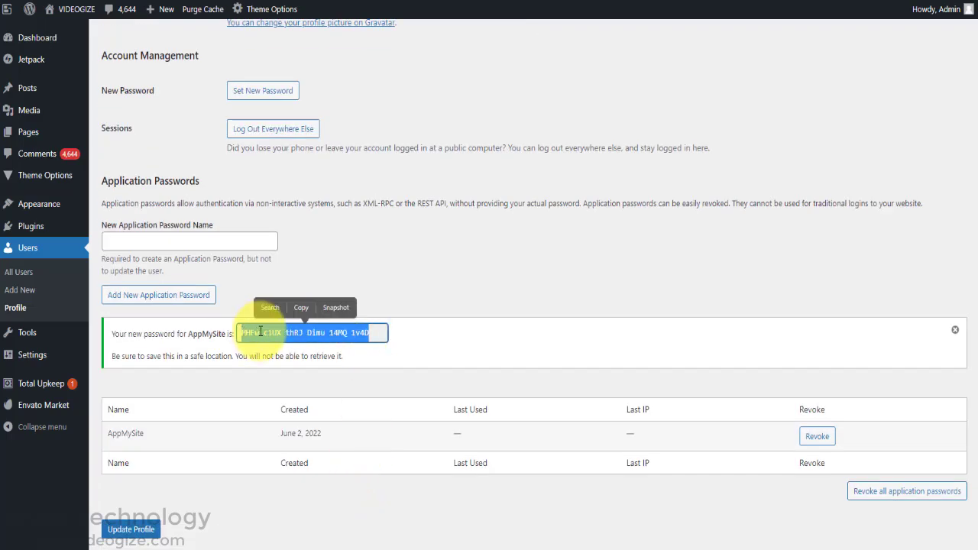
pyautogui.click(301, 308)
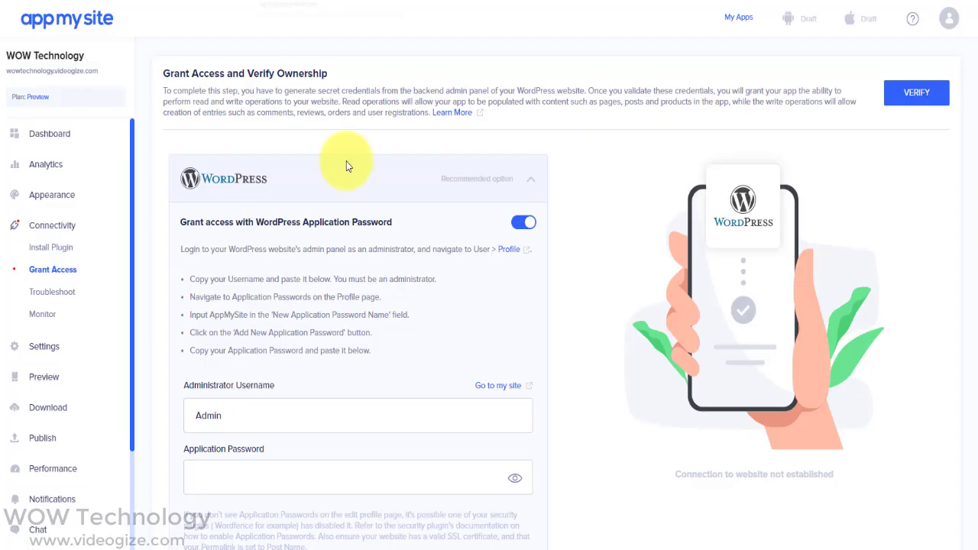
pyautogui.click(266, 474)
pyautogui.hotkey('ctrl', 'v')
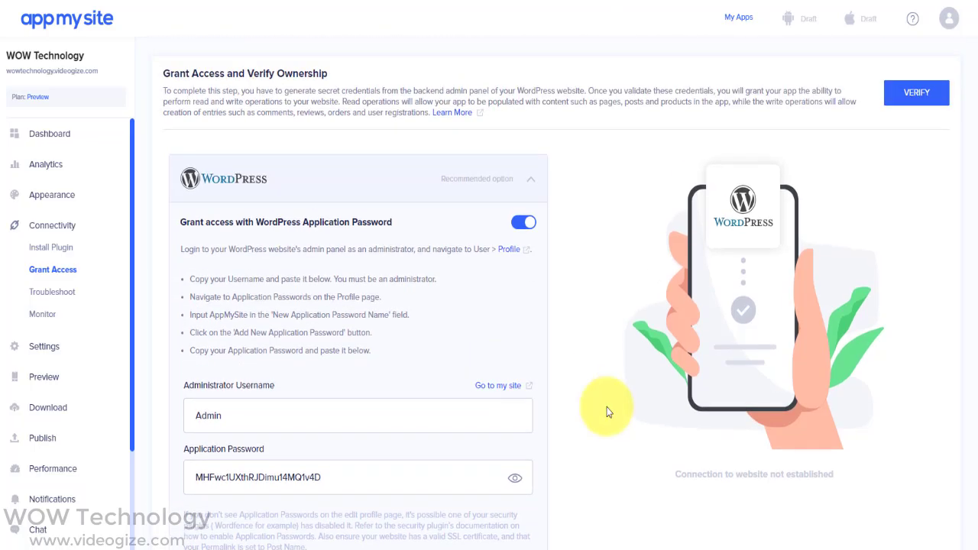
# Step: Run the connectivity troubleshooting tests, review their results and open the connectivity monitor
pyautogui.click(60, 297)
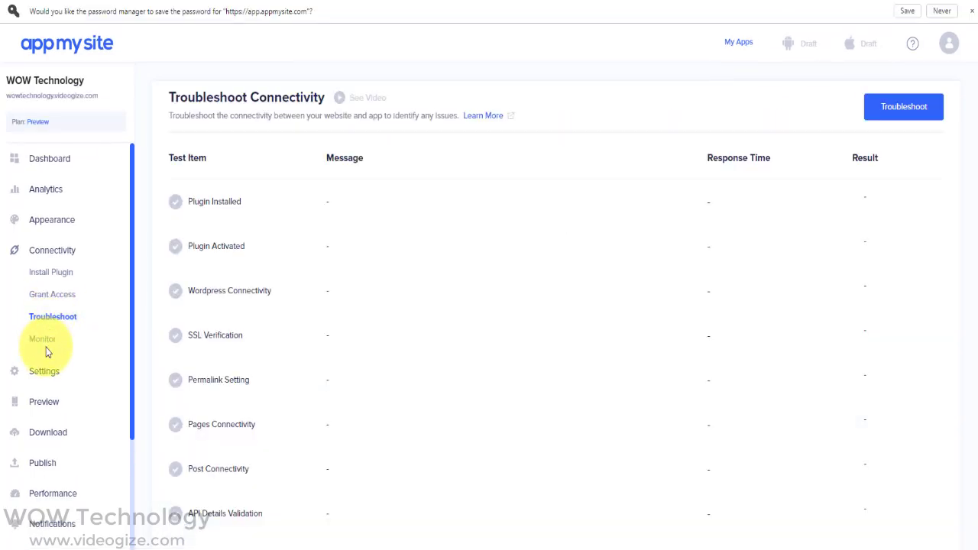
pyautogui.click(916, 111)
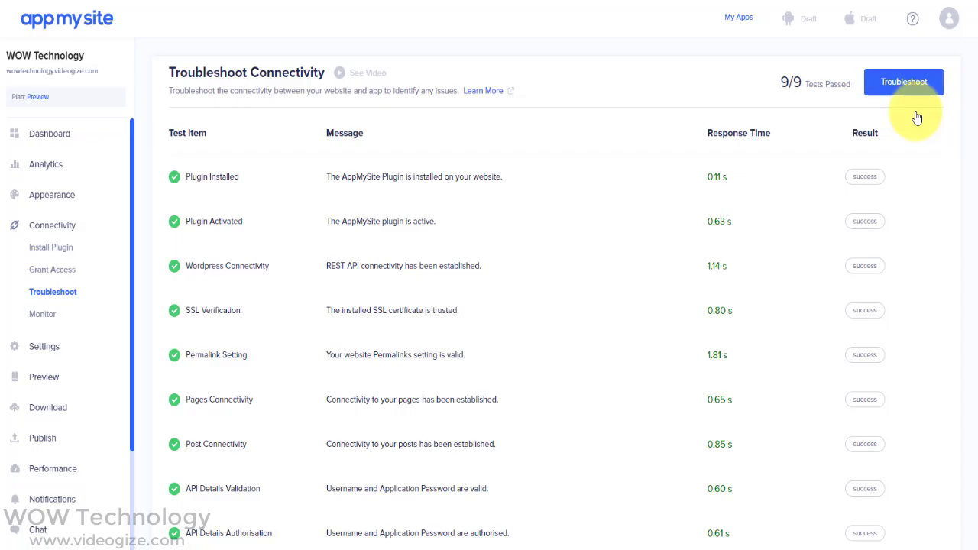
pyautogui.scroll(-2, 972, 130)
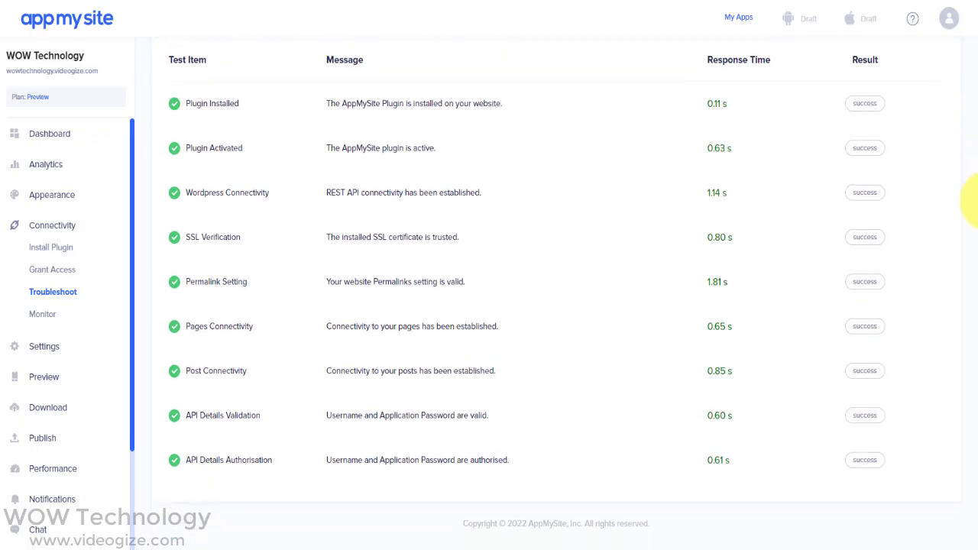
pyautogui.click(47, 314)
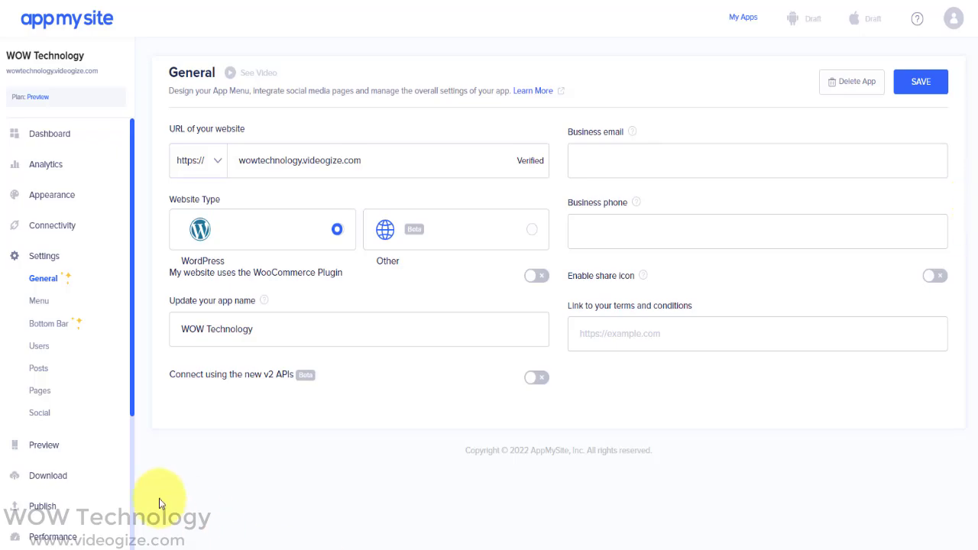
# Step: Try auto-populating the app menu with Posts and Pages, and review the page selection without saving
pyautogui.click(48, 305)
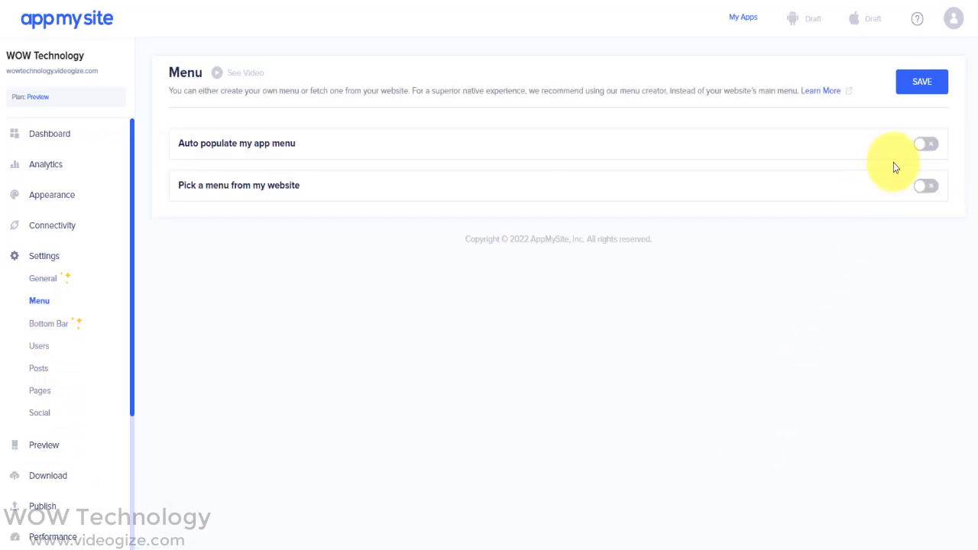
pyautogui.click(921, 144)
pyautogui.click(204, 174)
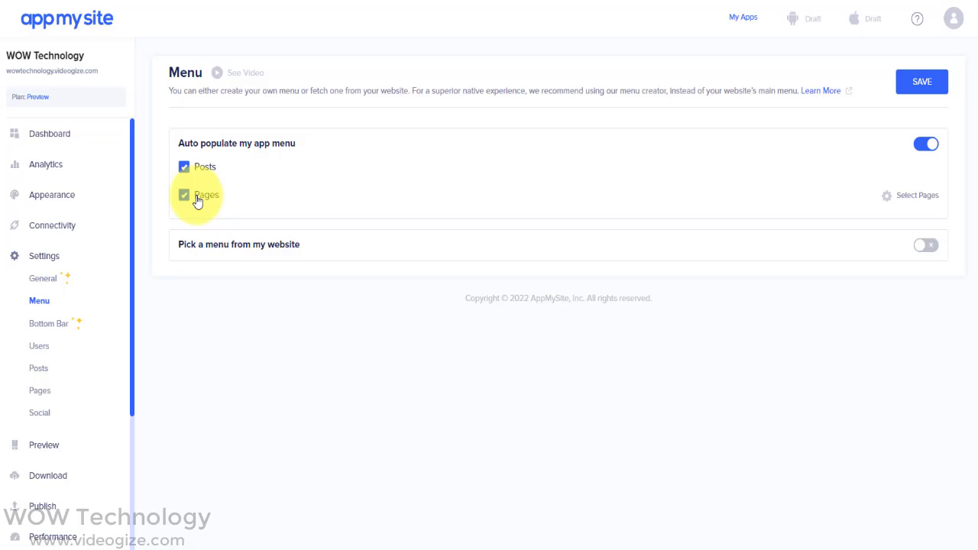
pyautogui.click(196, 170)
pyautogui.click(914, 198)
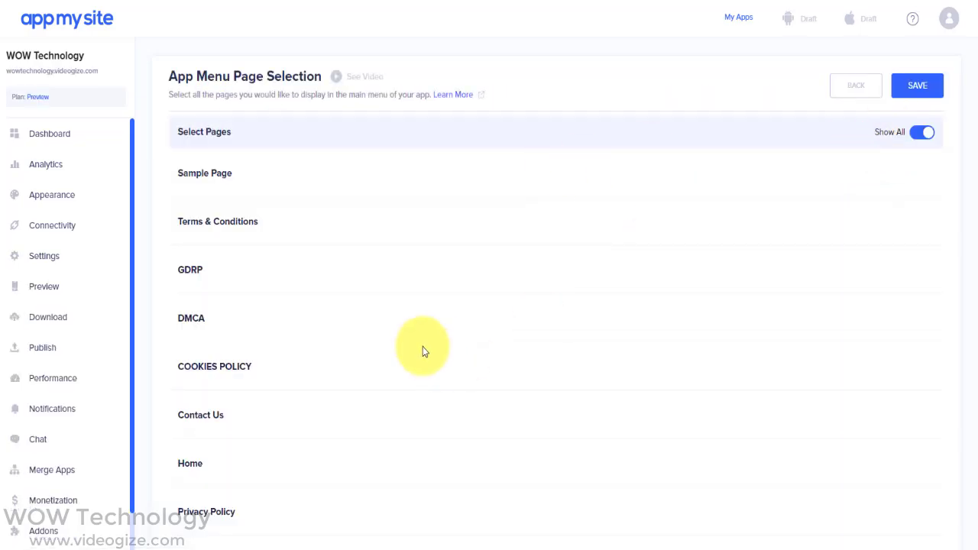
pyautogui.scroll(-1, 423, 349)
pyautogui.click(855, 83)
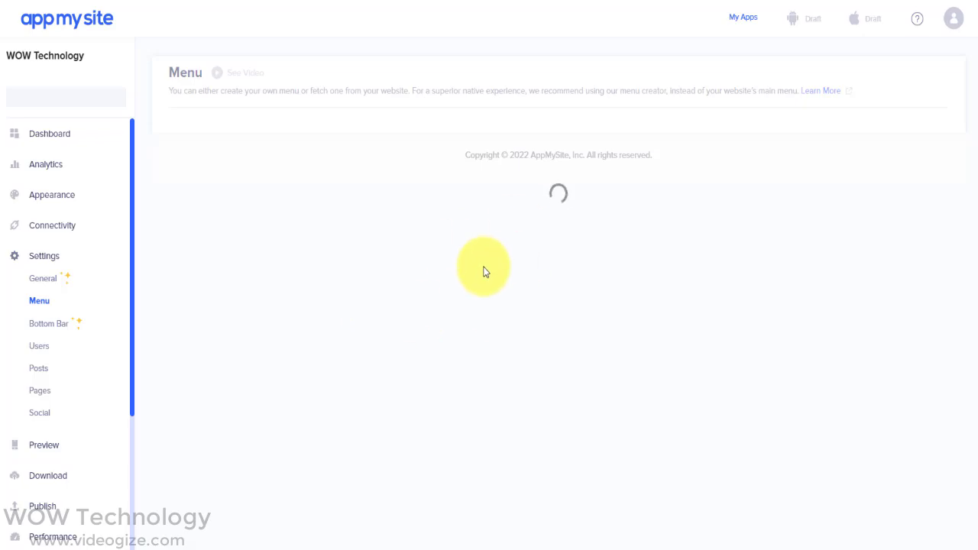
# Step: Try picking the app menu from the website's footer, main, secondary and social menus, and switch the option off again
pyautogui.click(924, 188)
pyautogui.click(220, 210)
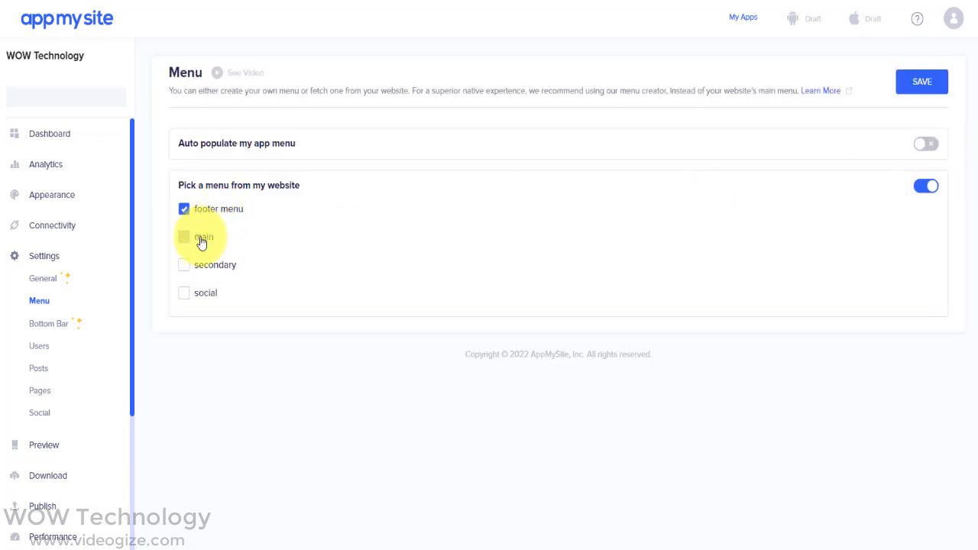
pyautogui.click(205, 266)
pyautogui.click(203, 293)
pyautogui.click(205, 213)
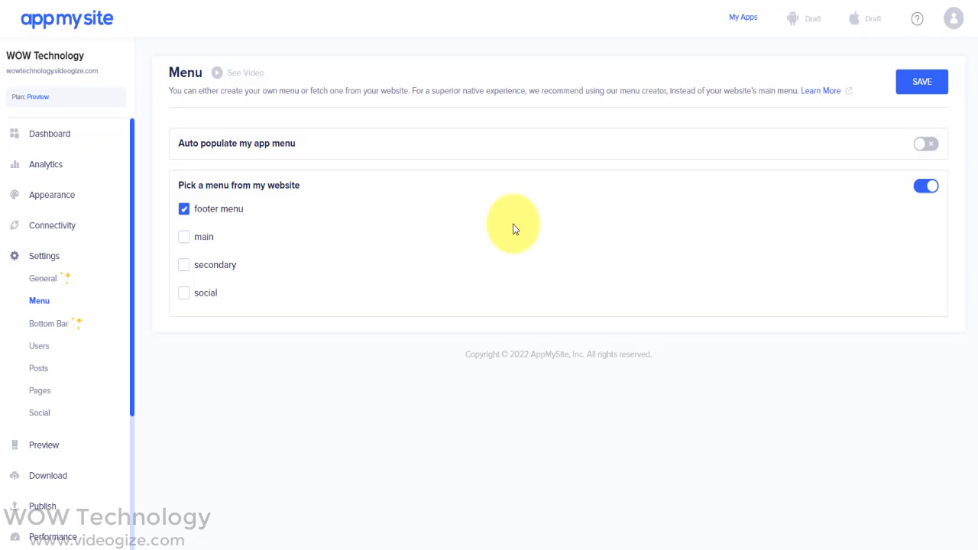
pyautogui.click(925, 186)
# Step: Review the Bottom Bar items and style, and the Users, Posts, Pages and Social settings
pyautogui.click(57, 324)
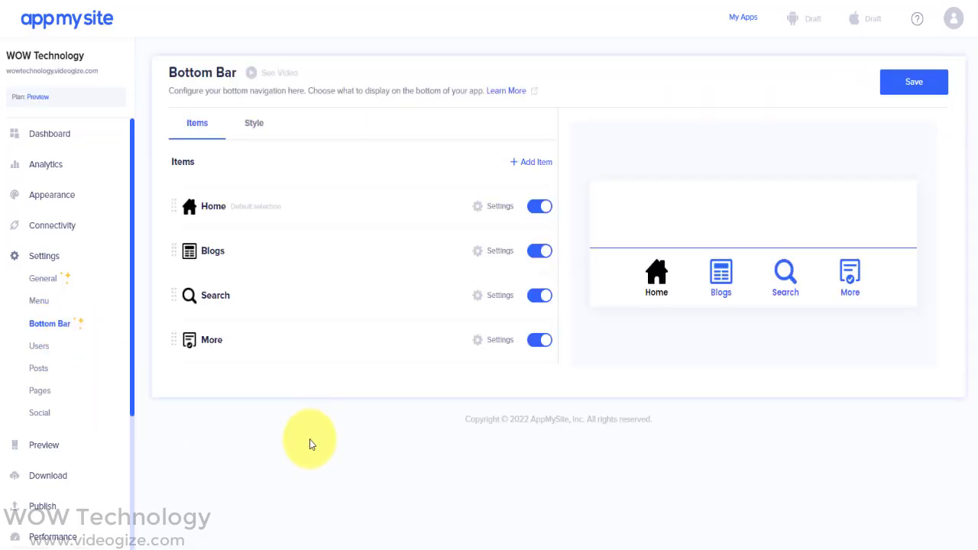
pyautogui.click(256, 124)
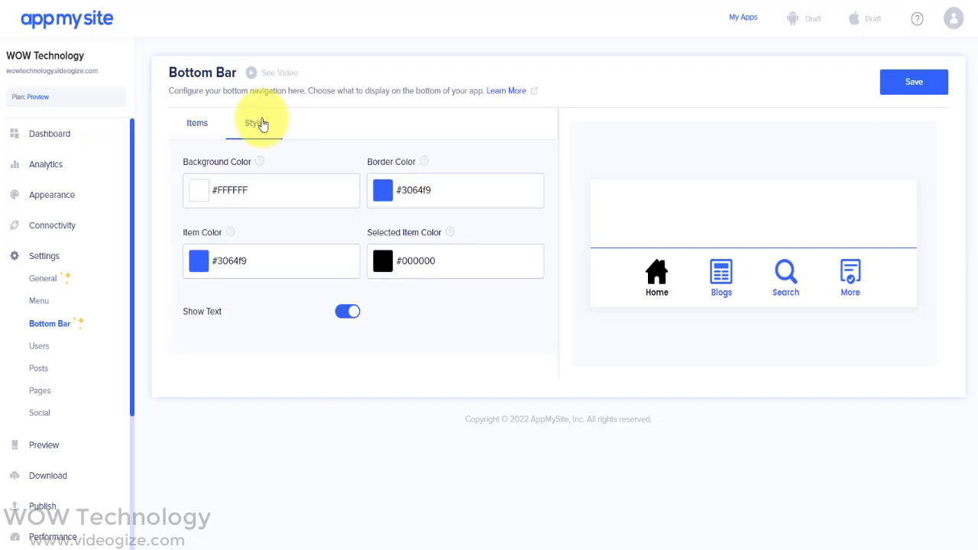
pyautogui.click(201, 126)
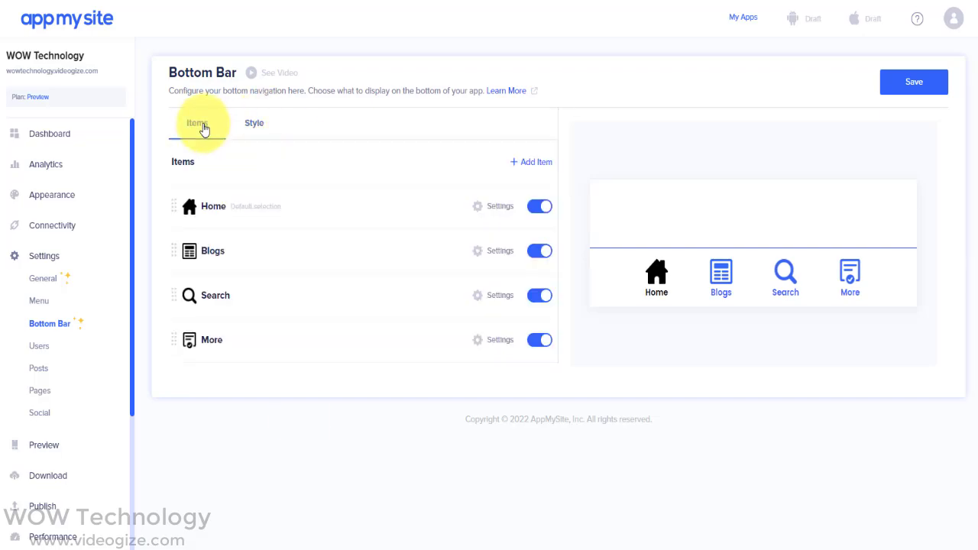
pyautogui.click(58, 350)
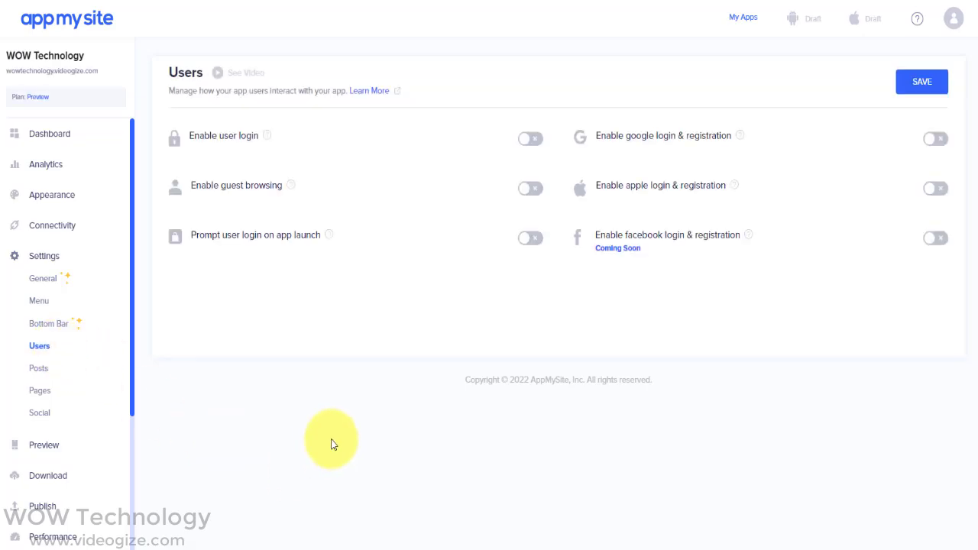
pyautogui.click(35, 369)
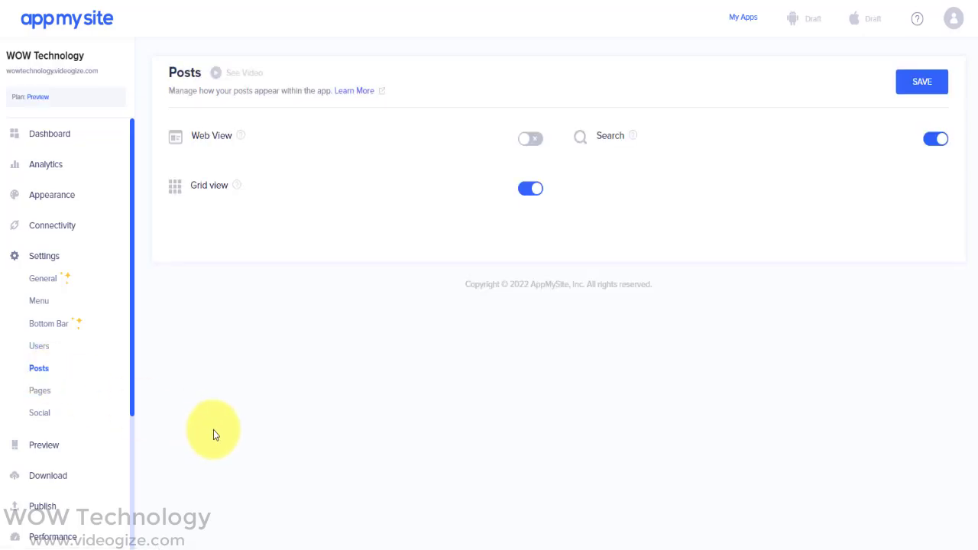
pyautogui.click(39, 392)
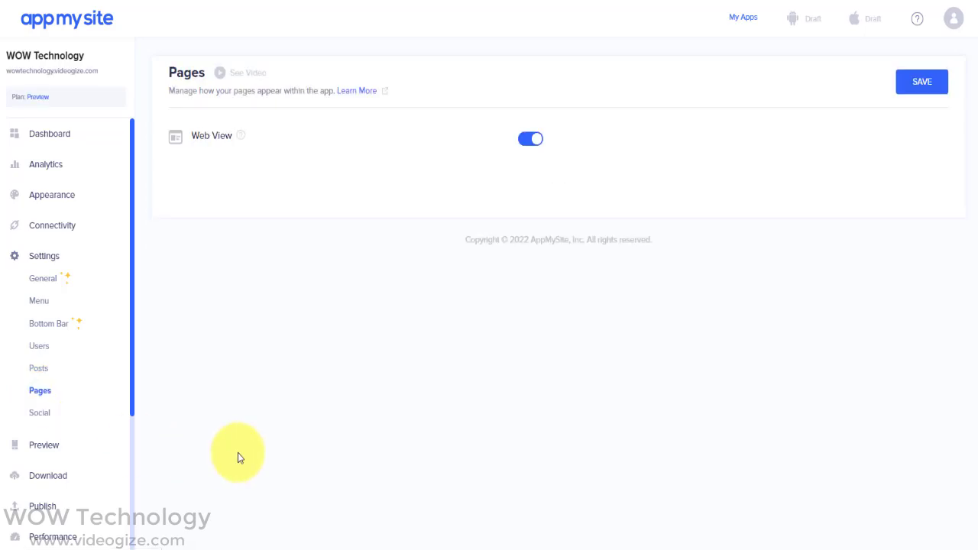
pyautogui.click(40, 412)
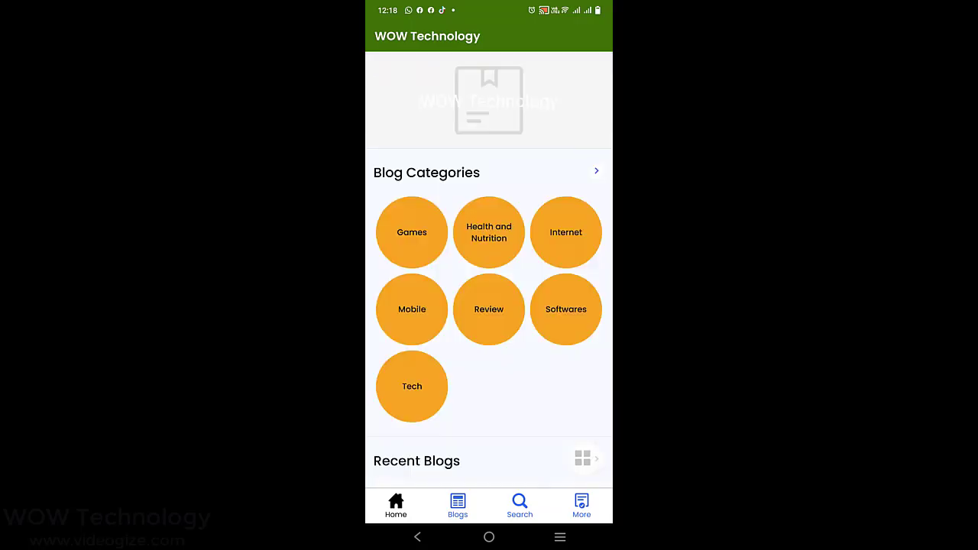
# Step: Browse the app's home screen on the phone, read through the Aqara 2K Security Indoor Camera Hub G3 post and return
pyautogui.scroll(-5, 489, 305)
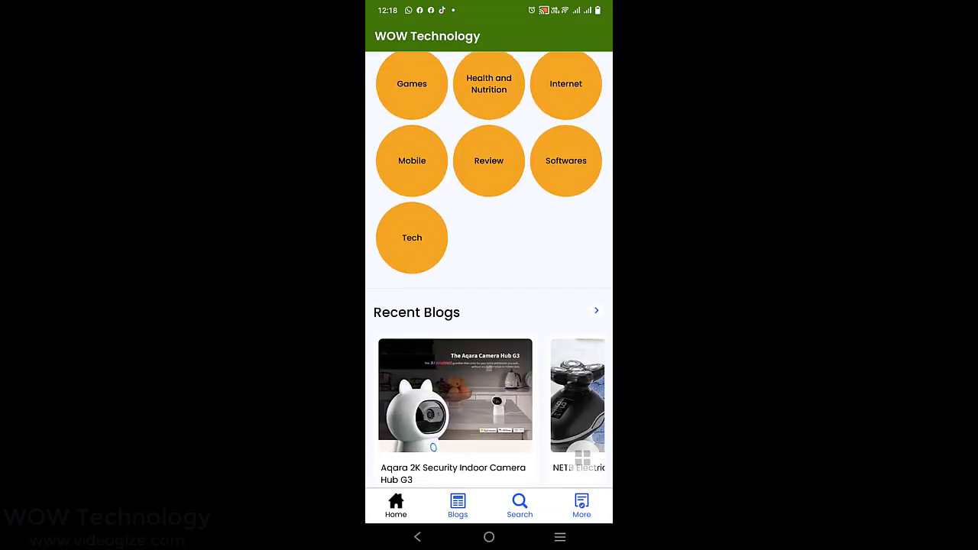
pyautogui.scroll(-1, 489, 305)
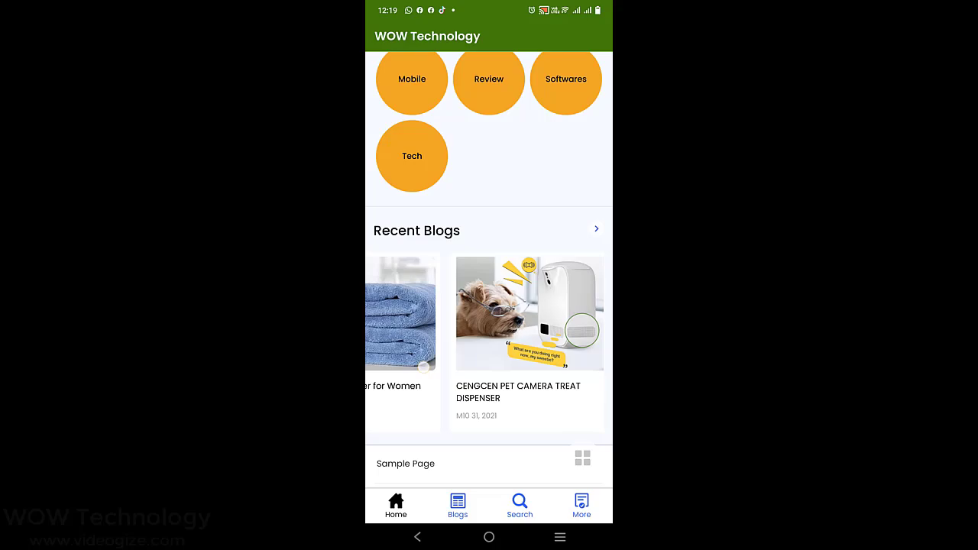
pyautogui.click(455, 344)
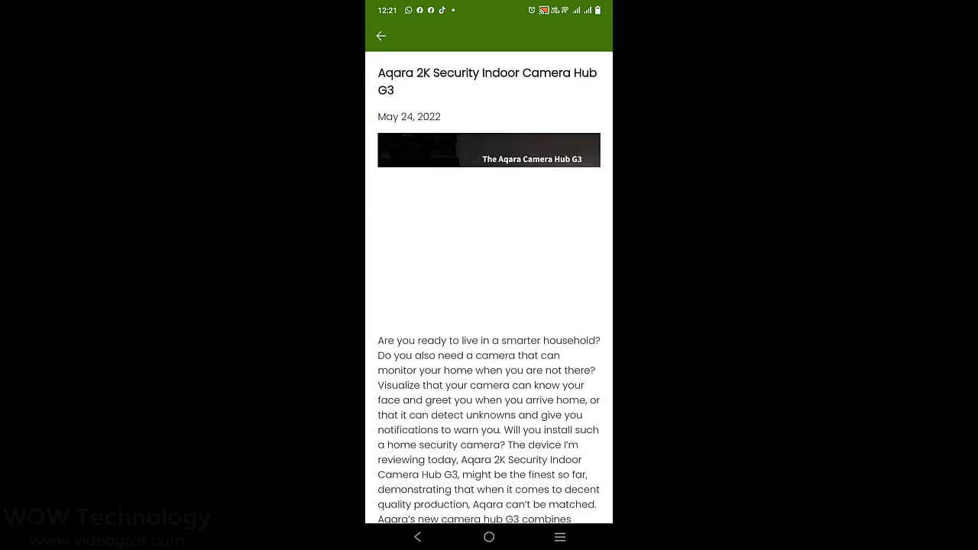
pyautogui.scroll(-10, 489, 305)
pyautogui.scroll(-10, 489, 306)
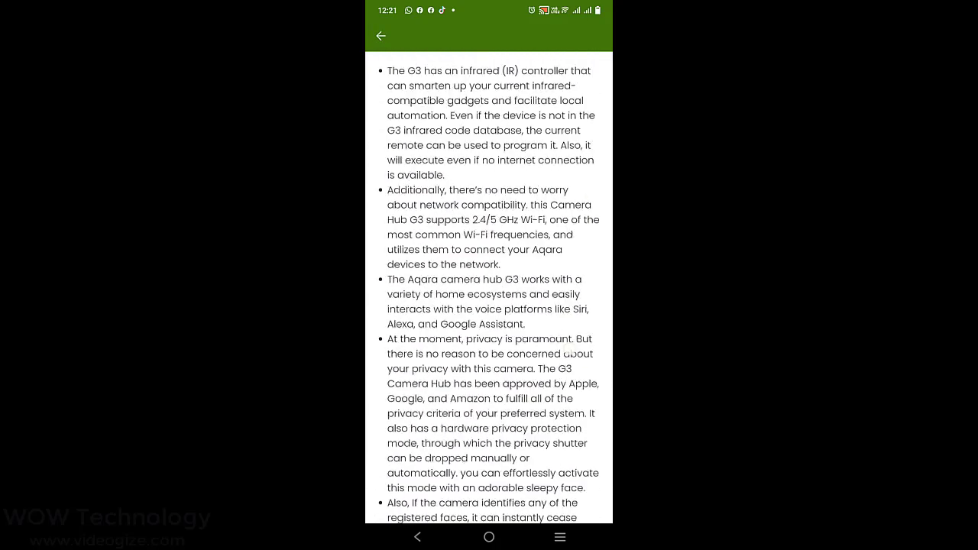
pyautogui.press('Escape')
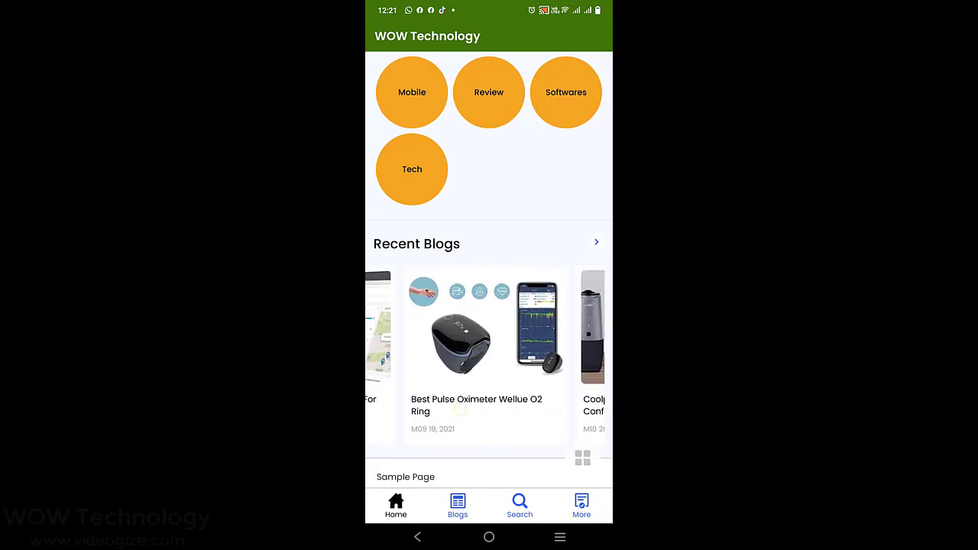
# Step: Open the Coolpo video conference camera post from Recent Blogs, look through the whole article and leave it
pyautogui.click(524, 328)
pyautogui.scroll(-15, 489, 305)
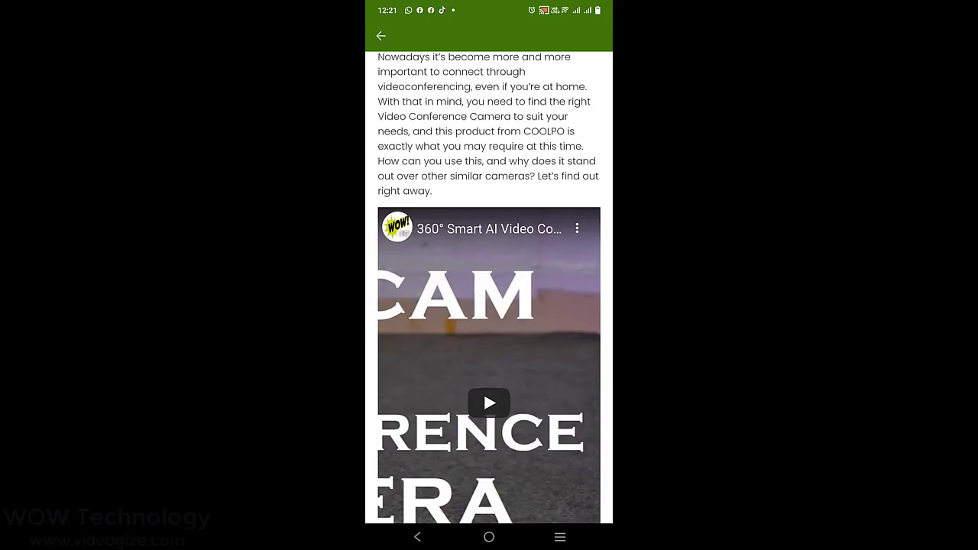
pyautogui.scroll(-1, 489, 305)
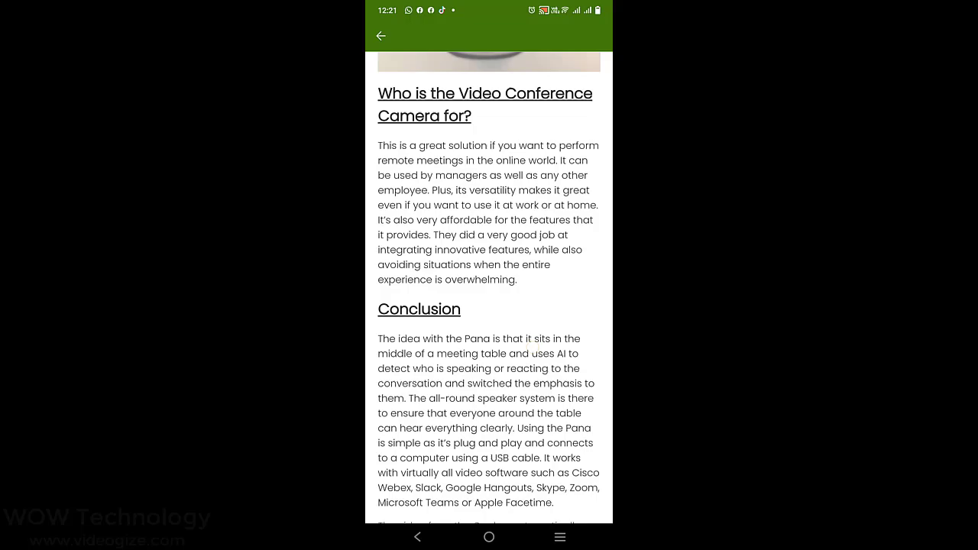
pyautogui.scroll(20, 489, 306)
pyautogui.press('Escape')
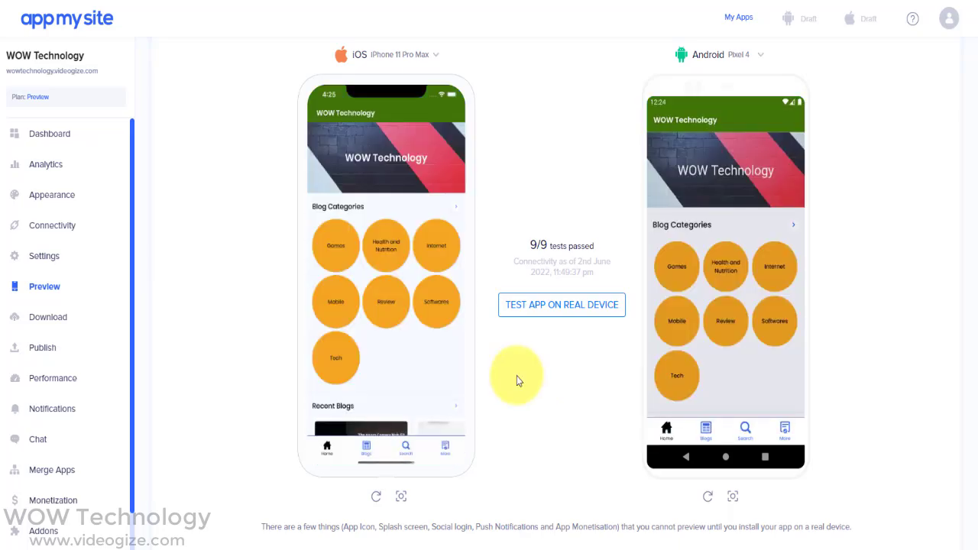
# Step: Open the Aqara 2K Security Indoor Camera Hub G3 post in the Android and iOS previews and read through the article
pyautogui.scroll(-5, 726, 347)
pyautogui.scroll(5, 736, 262)
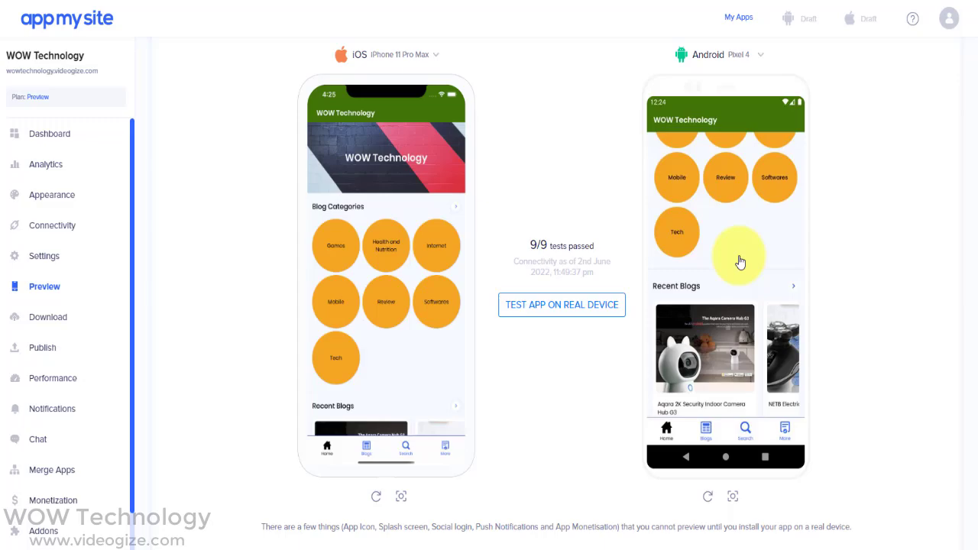
pyautogui.scroll(-3, 730, 370)
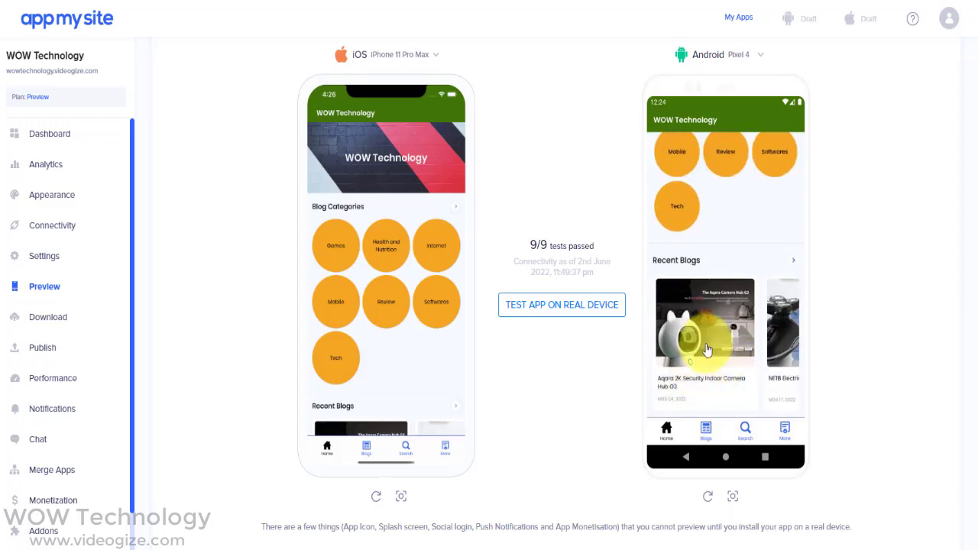
pyautogui.click(709, 330)
pyautogui.scroll(-3, 388, 364)
pyautogui.click(384, 290)
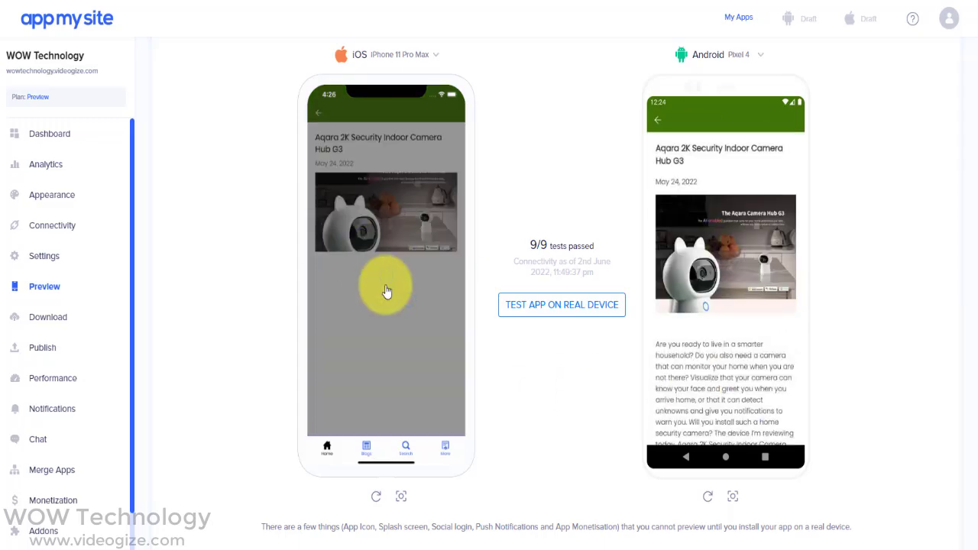
pyautogui.scroll(-4, 721, 295)
pyautogui.scroll(-10, 764, 344)
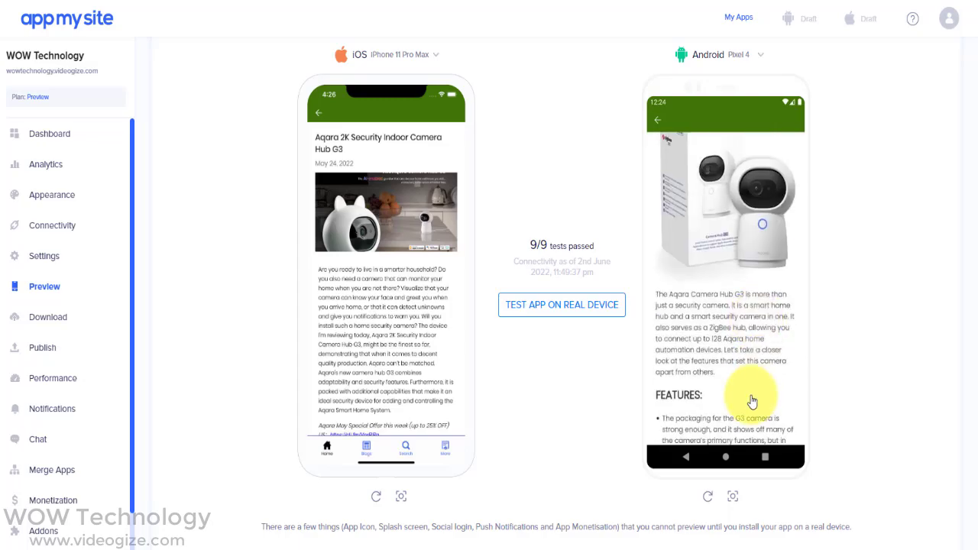
pyautogui.scroll(-3, 760, 336)
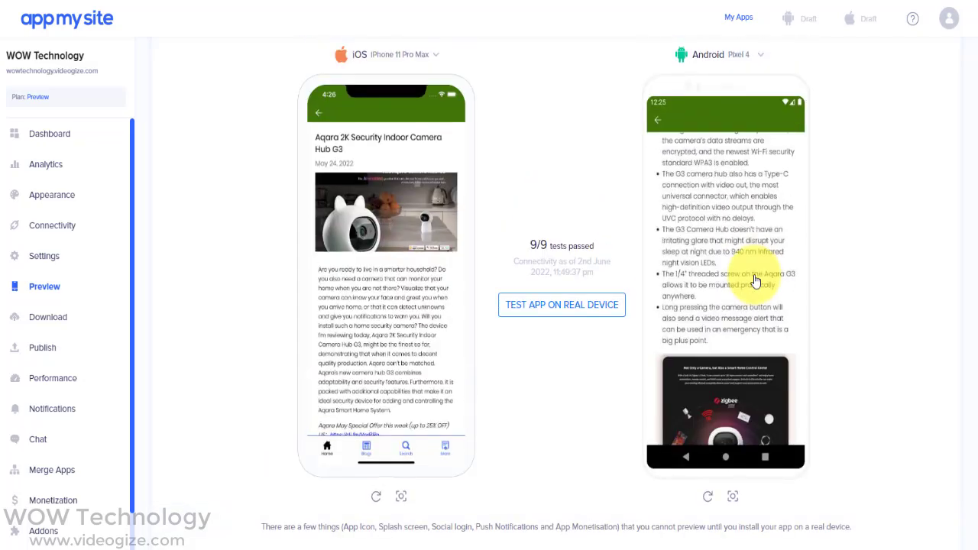
pyautogui.scroll(-10, 392, 371)
# Step: Browse Recent Blogs in both previews, open the Coolpo 360 Degrees Video Conference Camera post and look through it
pyautogui.hscroll(5, 757, 344)
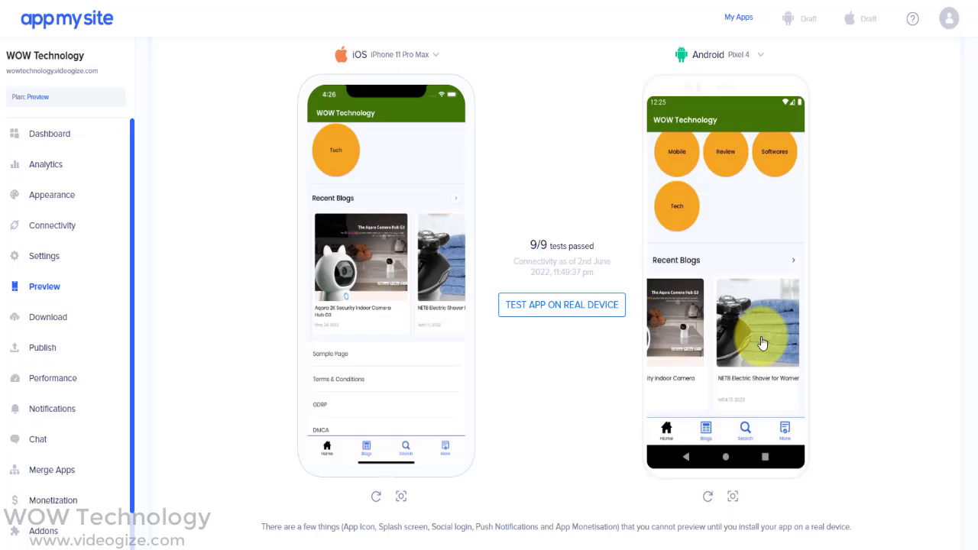
pyautogui.hscroll(2, 360, 295)
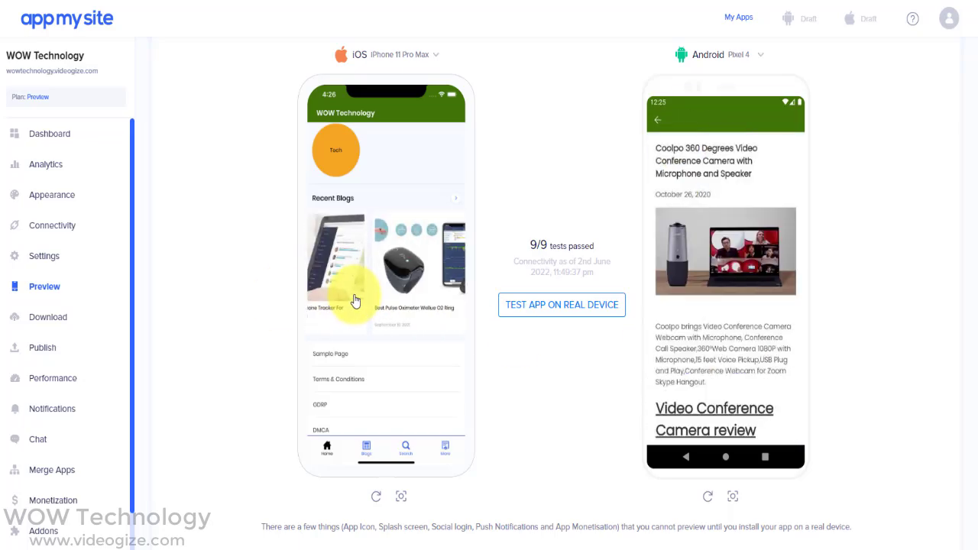
pyautogui.click(360, 295)
pyautogui.scroll(-3, 405, 397)
pyautogui.scroll(-8, 409, 399)
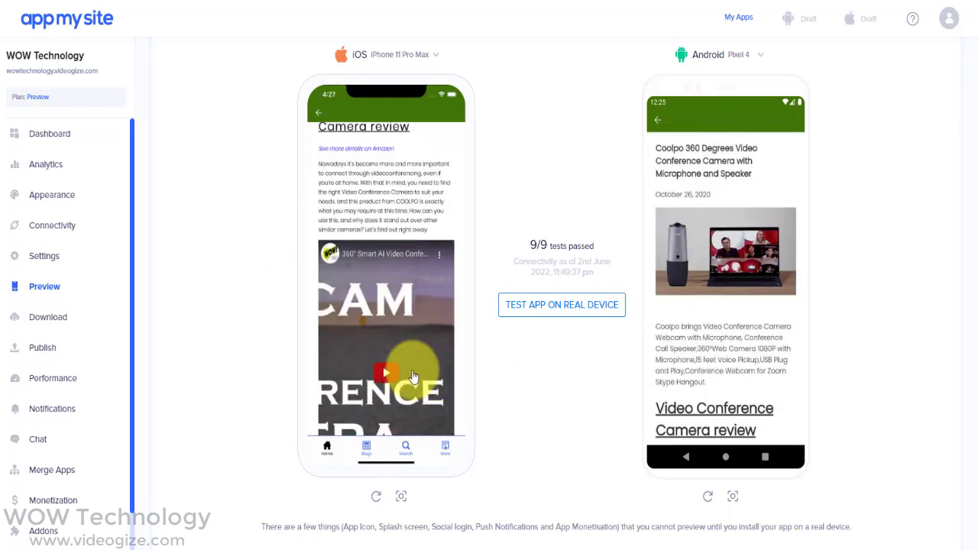
pyautogui.scroll(-3, 720, 389)
pyautogui.scroll(-2, 740, 308)
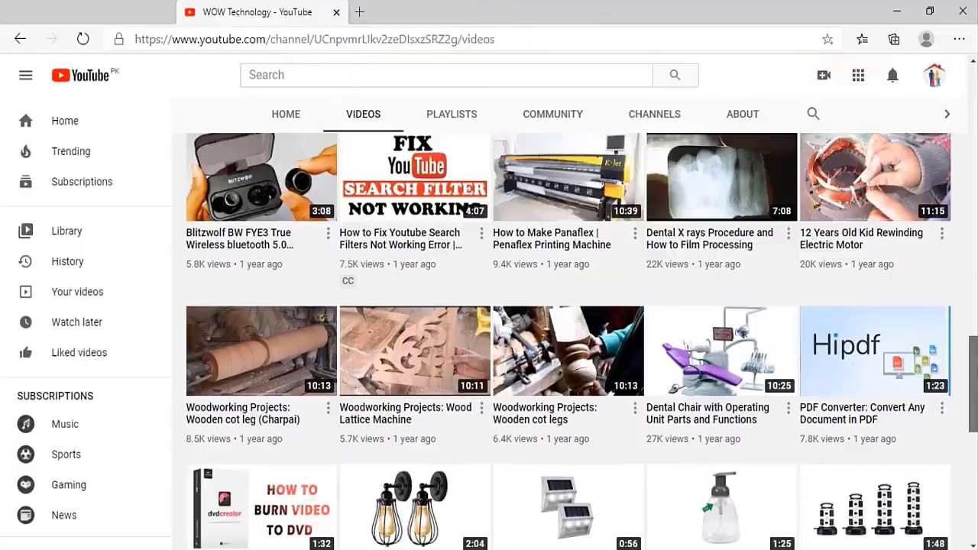
# Step: Switch to the WOW Technology channel on YouTube, subscribe to it and open its notification options
pyautogui.scroll(10, 562, 340)
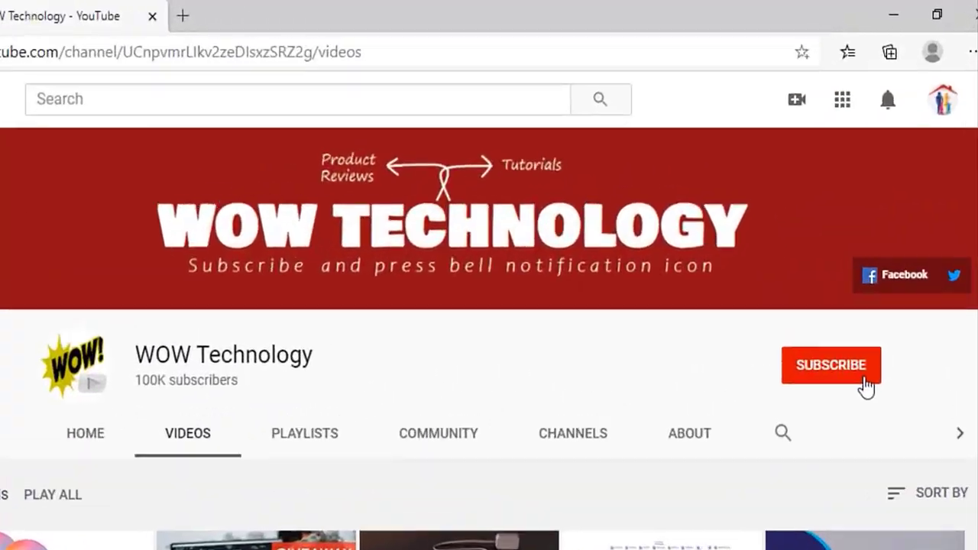
pyautogui.click(859, 284)
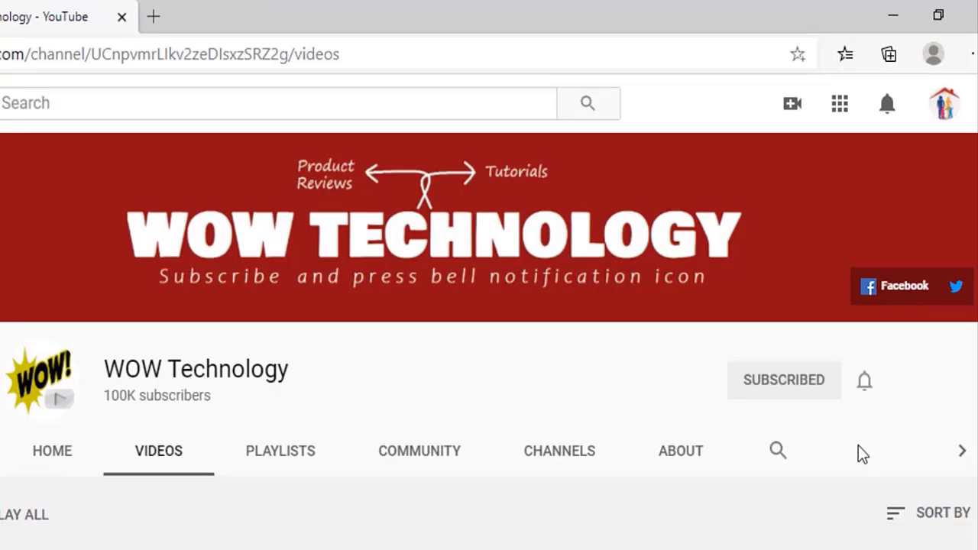
pyautogui.click(866, 384)
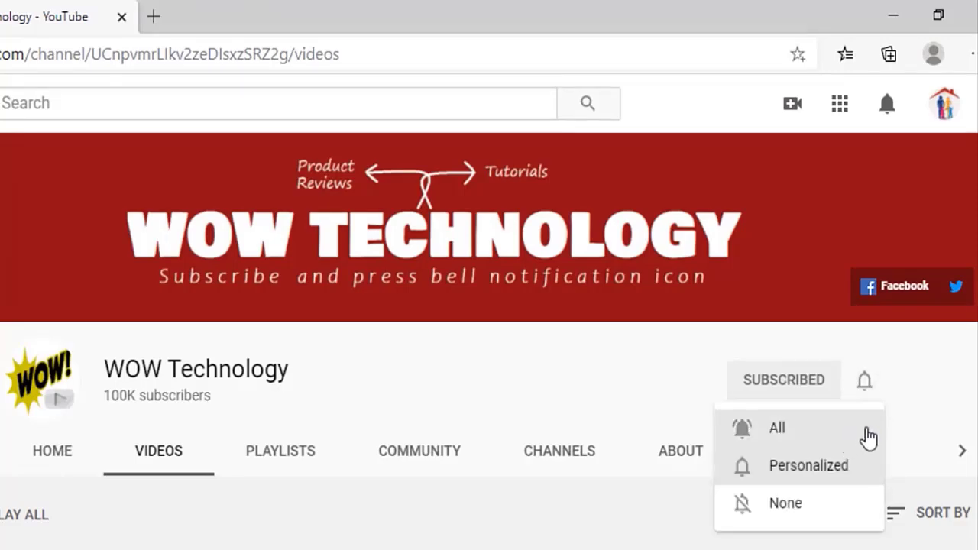